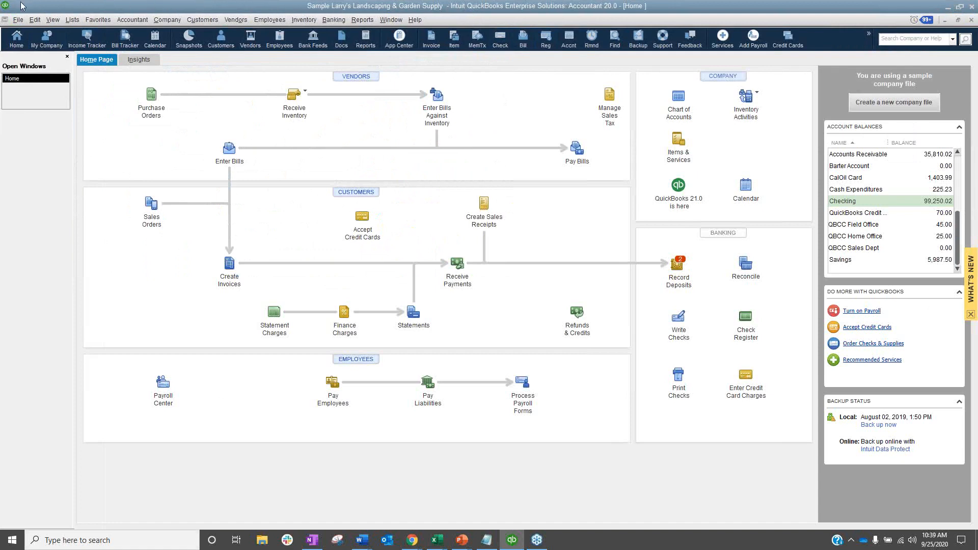
# Open a second company file alongside the current one.
pyautogui.click(18, 20)
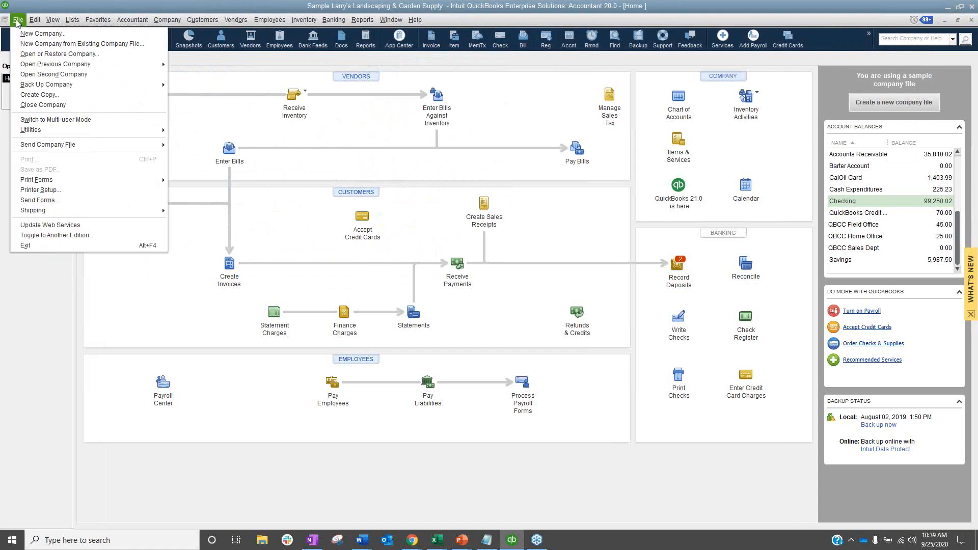
pyautogui.click(46, 75)
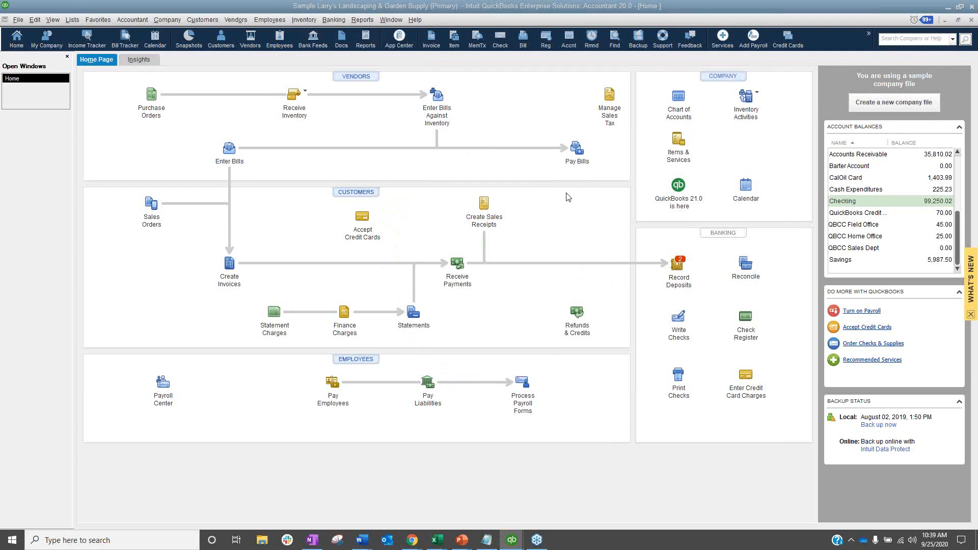
# From the chart of accounts, start a new account of the type Other Current Asset.
pyautogui.click(73, 20)
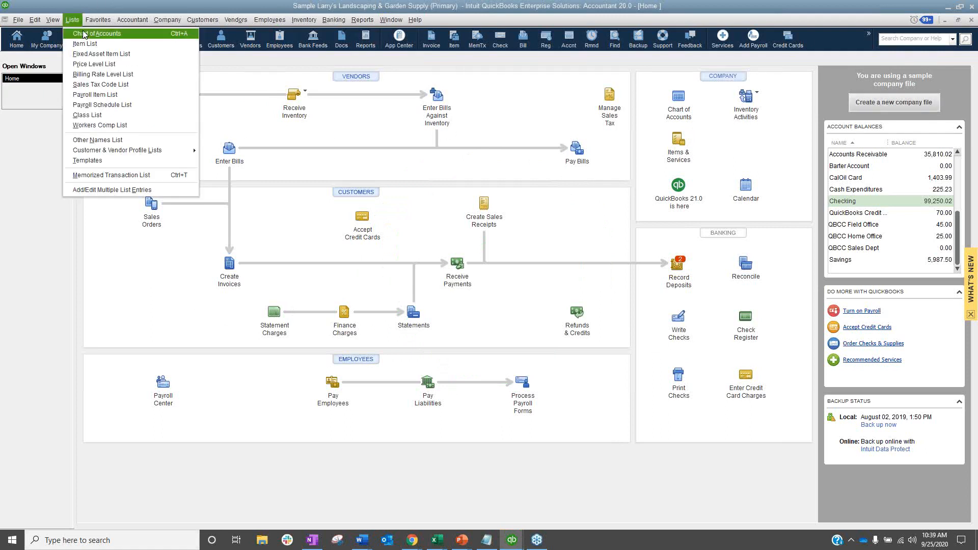
pyautogui.click(89, 29)
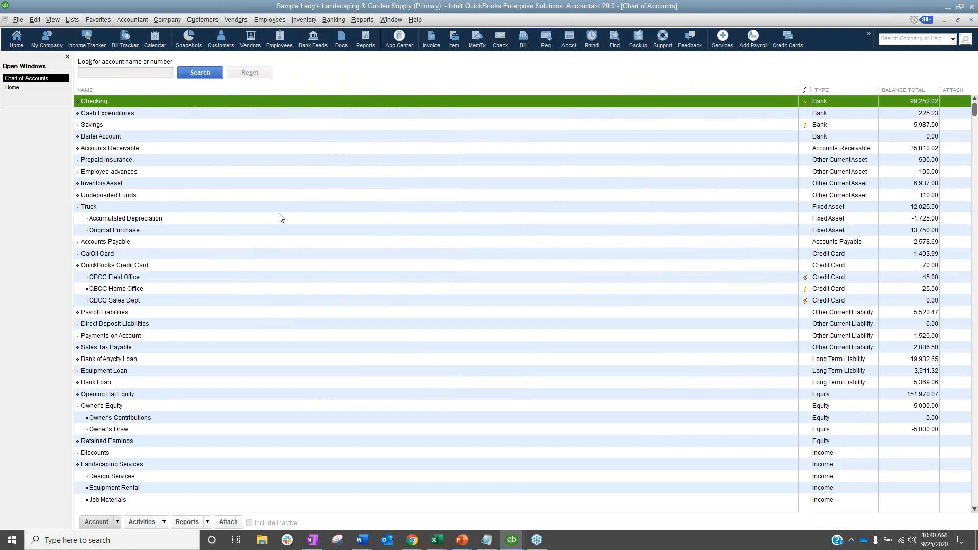
pyautogui.hotkey('ctrl', 'n')
pyautogui.click(247, 232)
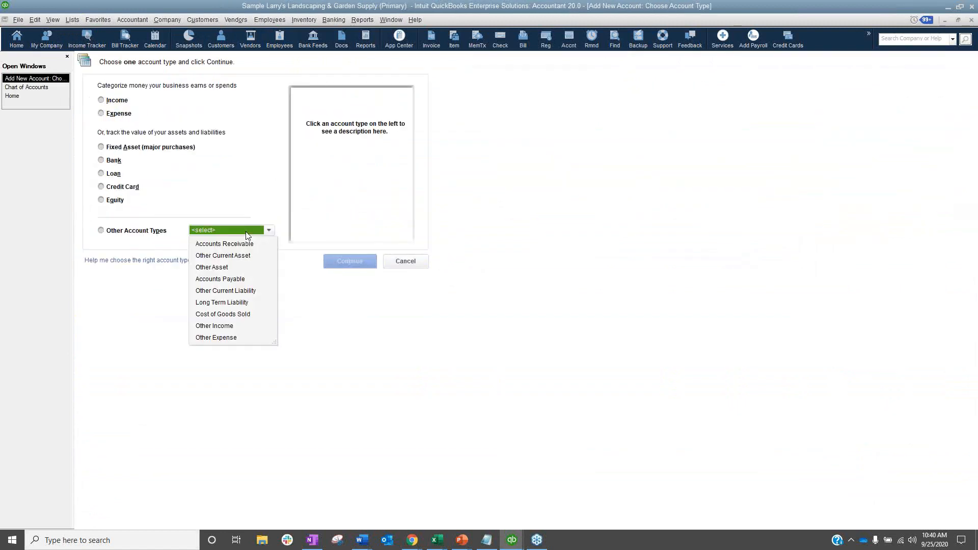
pyautogui.click(251, 256)
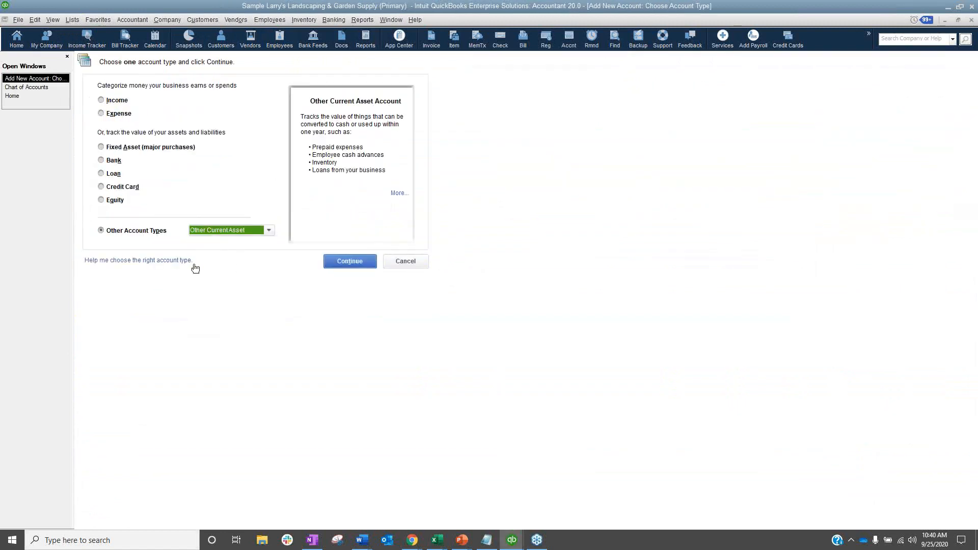
pyautogui.click(375, 264)
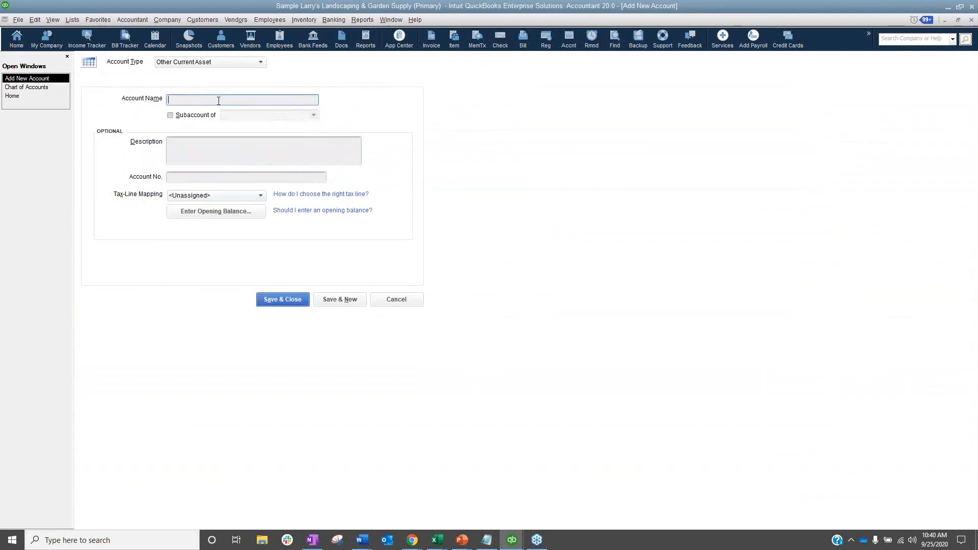
# Name the new account Intercompany and save it.
pyautogui.write('Intermcompany')
pyautogui.click(182, 99)
pyautogui.press('BackSpace')
pyautogui.click(280, 299)
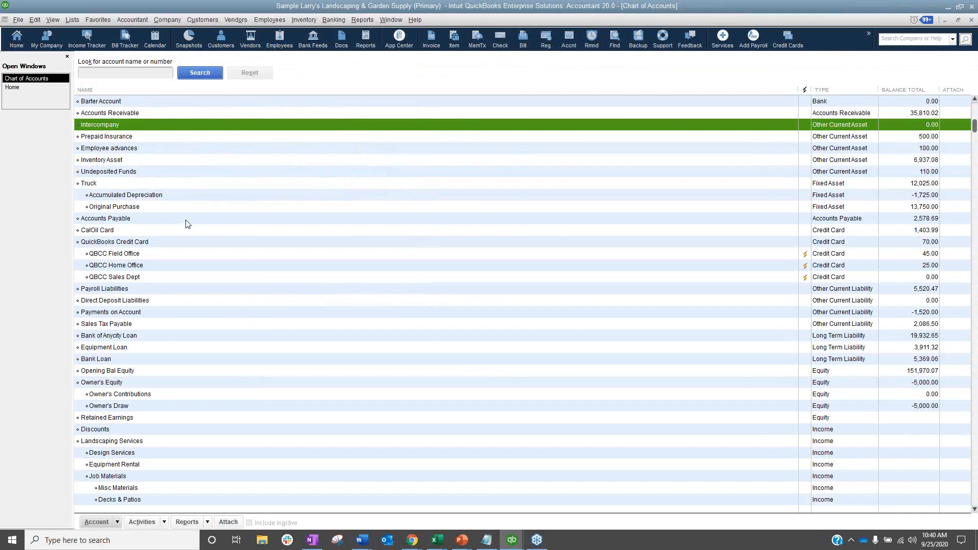
# Start a new vendor bill for Bank of Anycity.
pyautogui.click(237, 19)
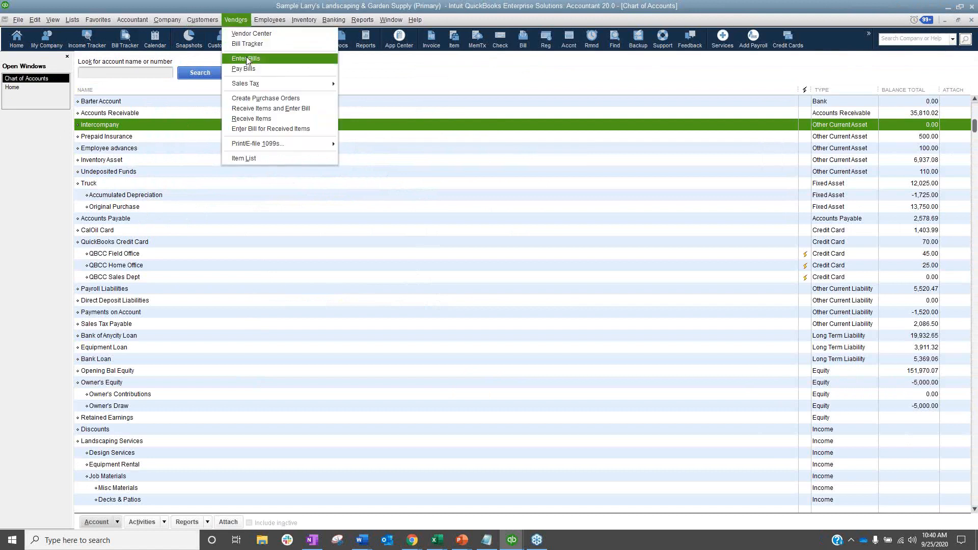
pyautogui.click(247, 59)
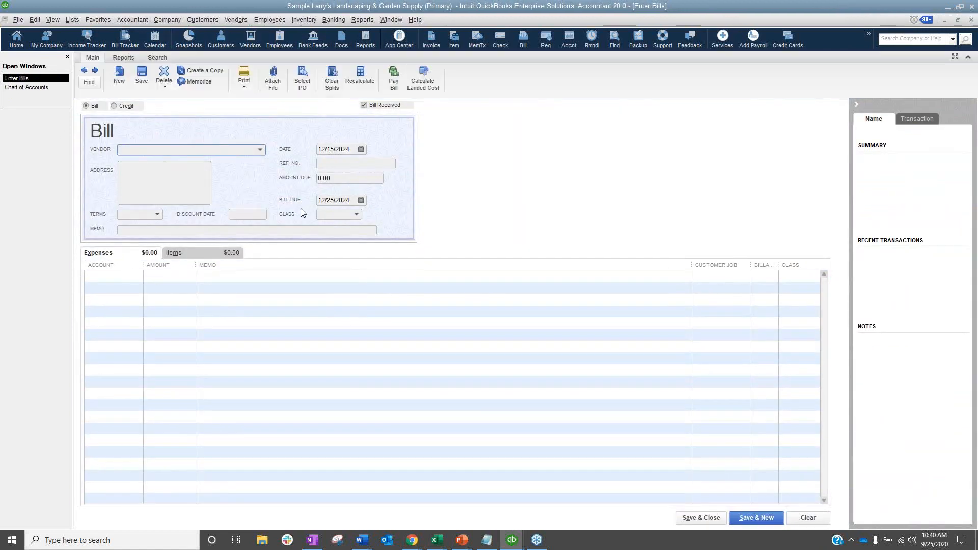
pyautogui.click(260, 149)
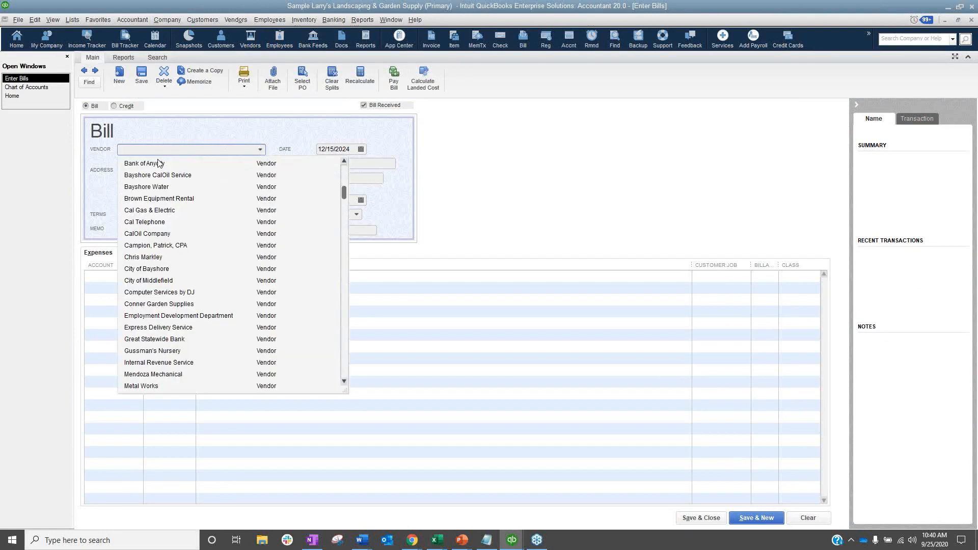
pyautogui.click(158, 162)
# Assign the bill's first expense line to the Intercompany account and widen the account column.
pyautogui.click(129, 276)
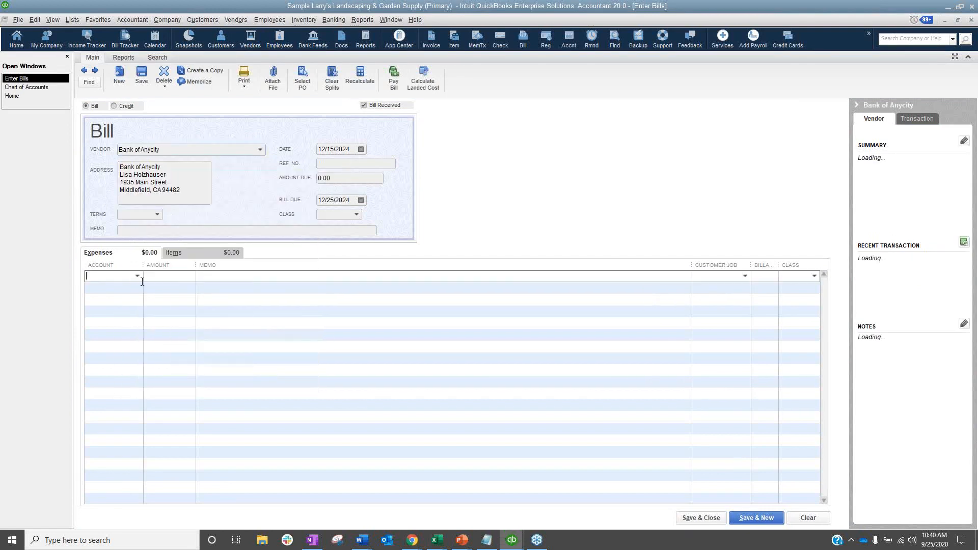
pyautogui.click(137, 276)
pyautogui.scroll(1, 160, 361)
pyautogui.scroll(15, 160, 360)
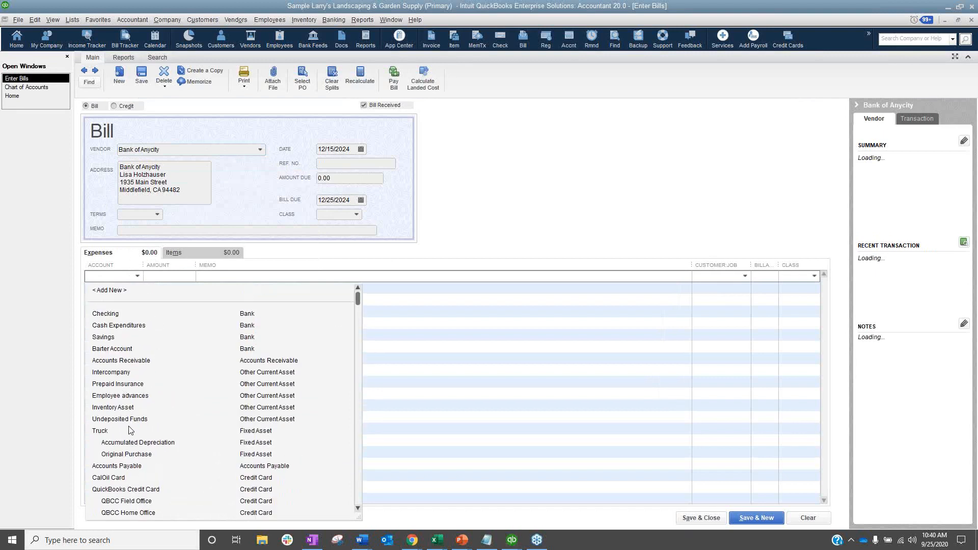
pyautogui.click(122, 373)
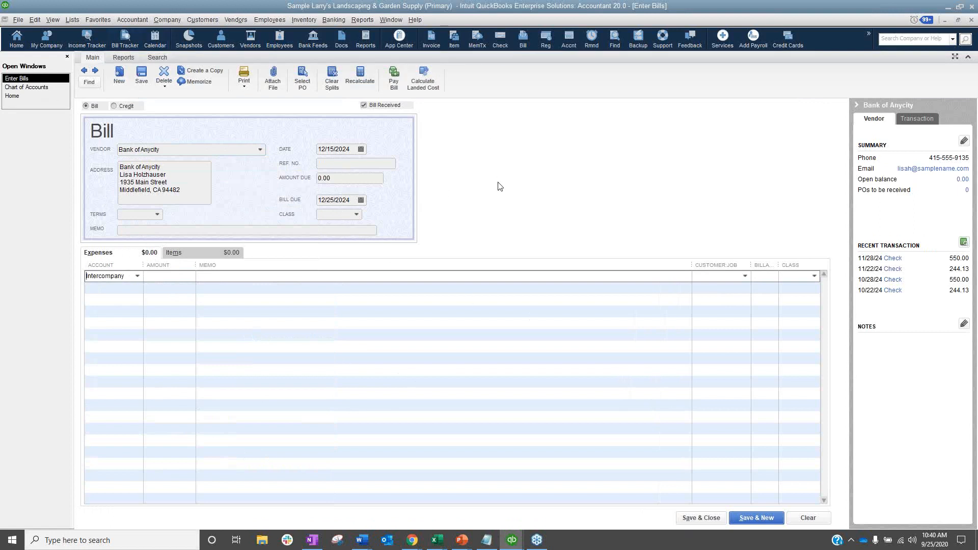
pyautogui.moveTo(147, 267); pyautogui.dragTo(53, 274)
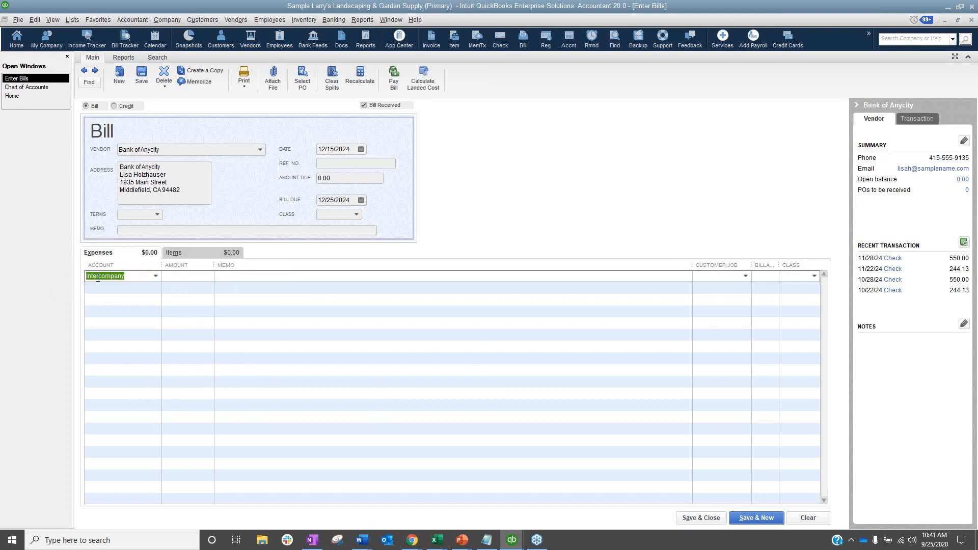
# Enter Bank Service Charges as the memo of the first expense line.
pyautogui.click(247, 276)
pyautogui.click(794, 281)
pyautogui.press('Tab')
pyautogui.write('Bank Services')
pyautogui.press('BackSpace')
pyautogui.write('Charges')
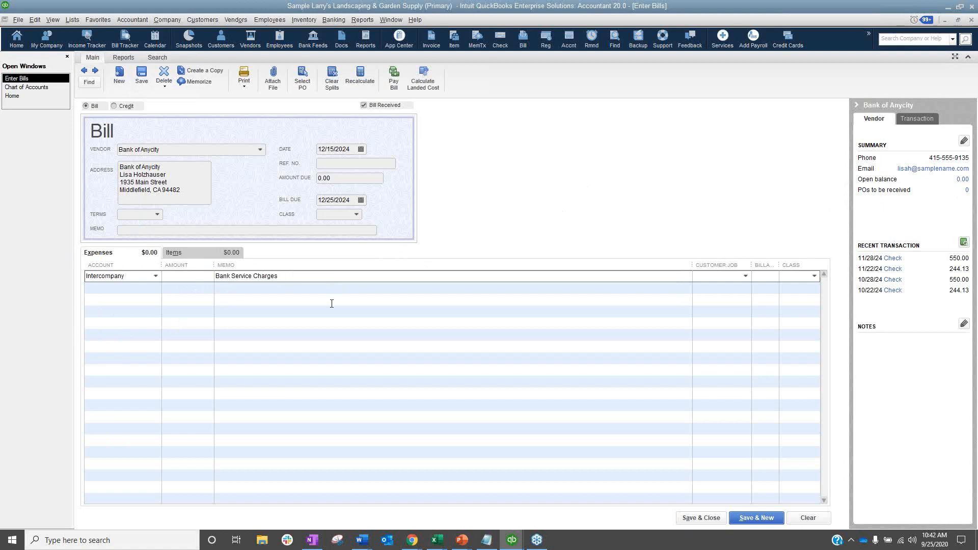
# Change the expense line's account to Bank Service Charges.
pyautogui.click(156, 276)
pyautogui.scroll(-5, 152, 436)
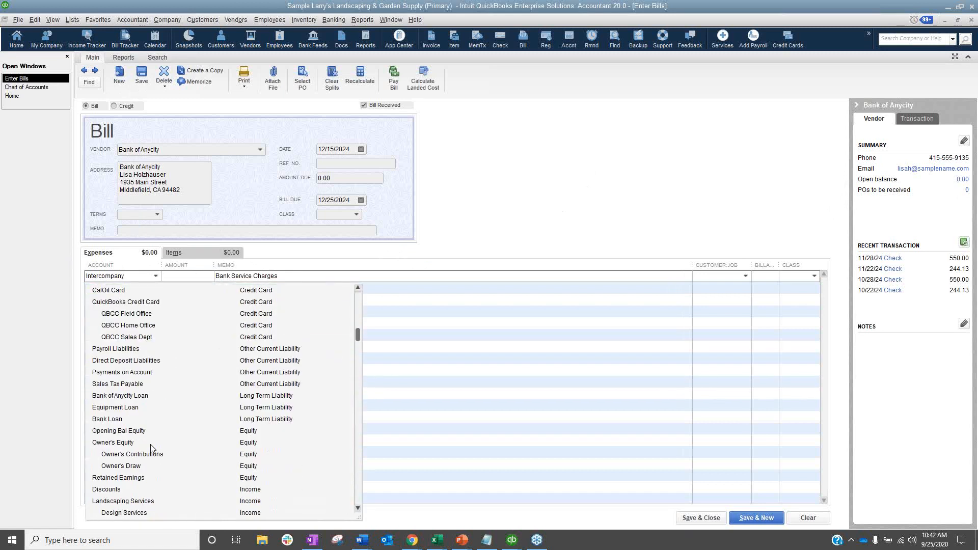
pyautogui.scroll(-4, 151, 448)
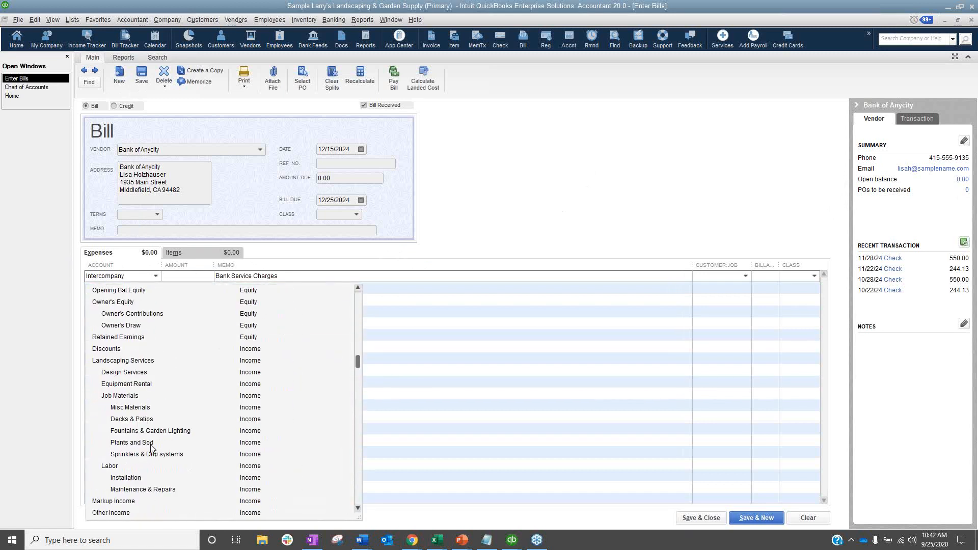
pyautogui.scroll(-5, 151, 447)
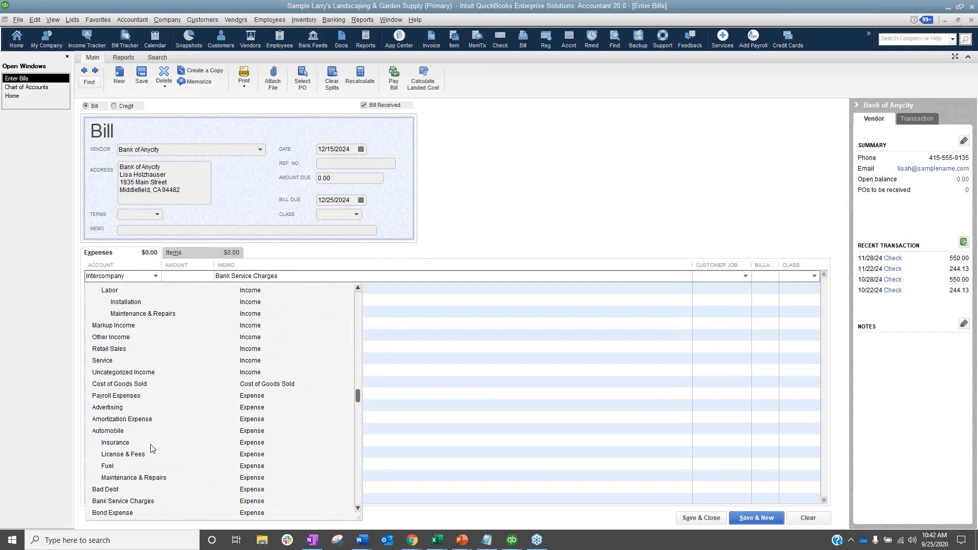
pyautogui.click(130, 502)
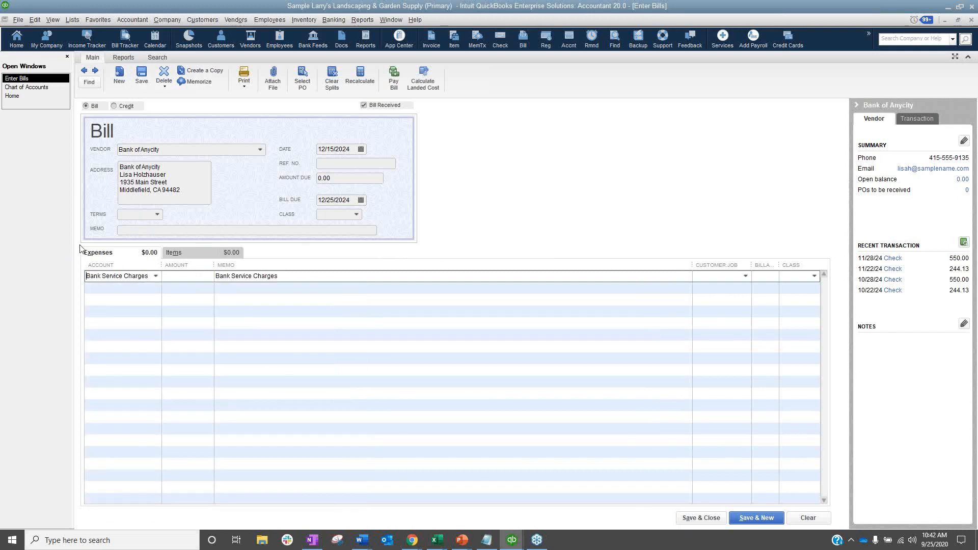
# Set the expense line's class to Manu File, quick-adding it to the class list.
pyautogui.click(813, 276)
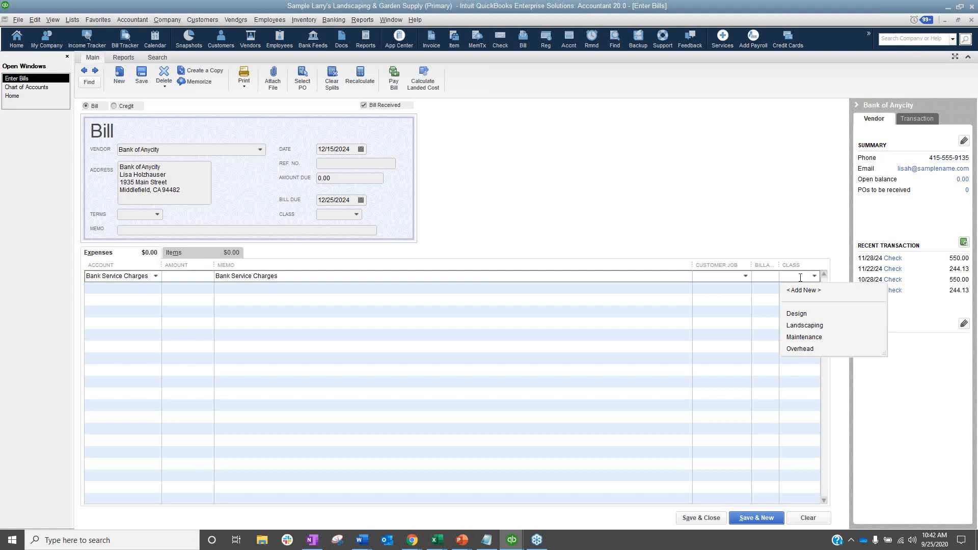
pyautogui.write('Manu File')
pyautogui.press('Tab')
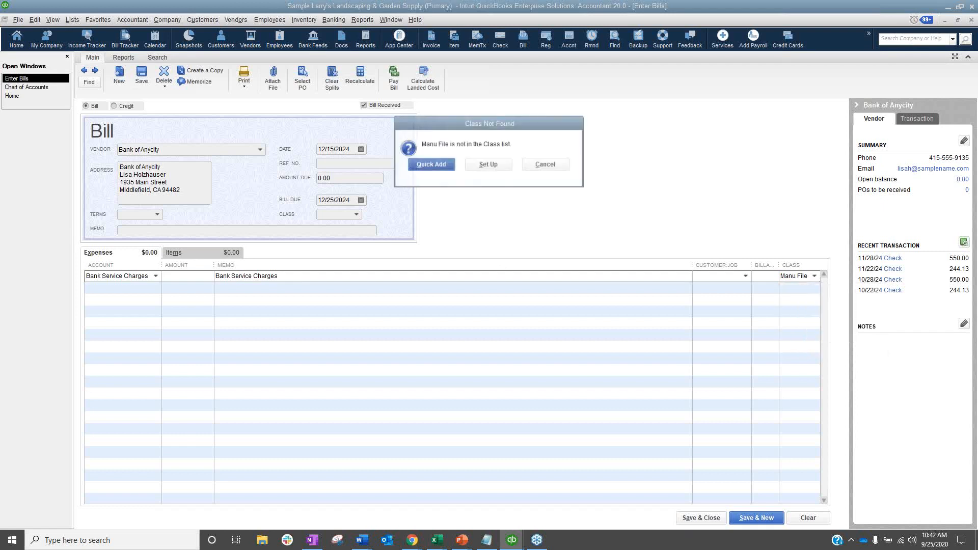
pyautogui.click(440, 172)
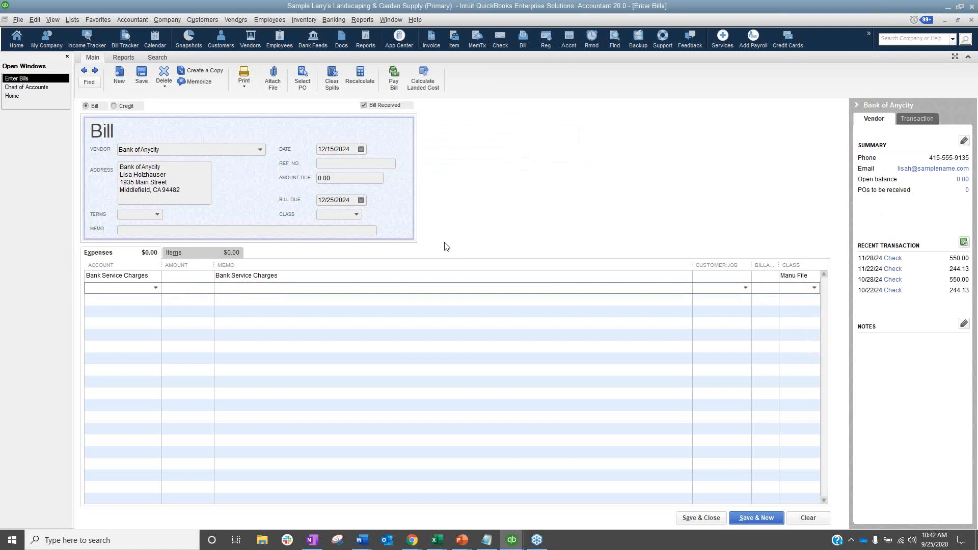
# Set the first expense line's account back to Intercompany.
pyautogui.click(758, 279)
pyautogui.click(759, 278)
pyautogui.click(150, 276)
pyautogui.write('Intercompany')
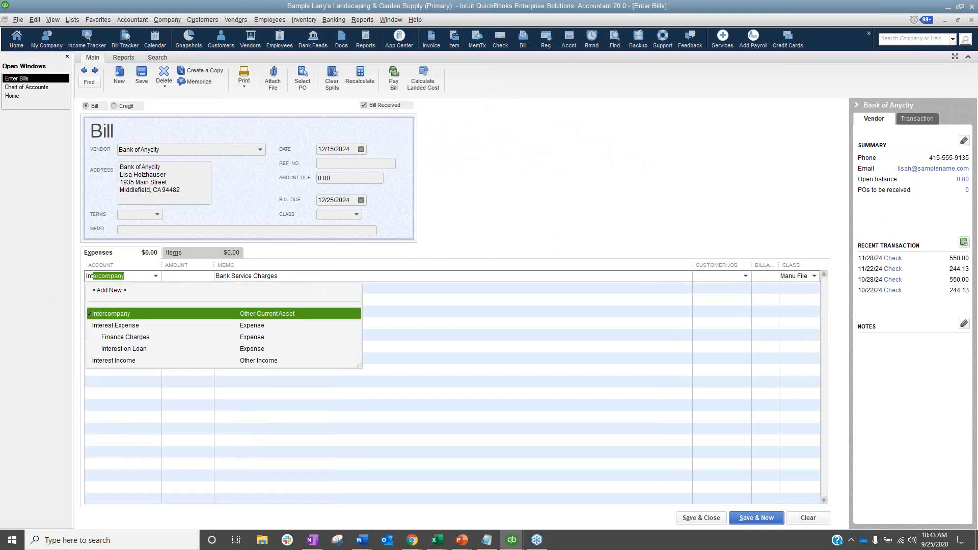
pyautogui.press('Tab')
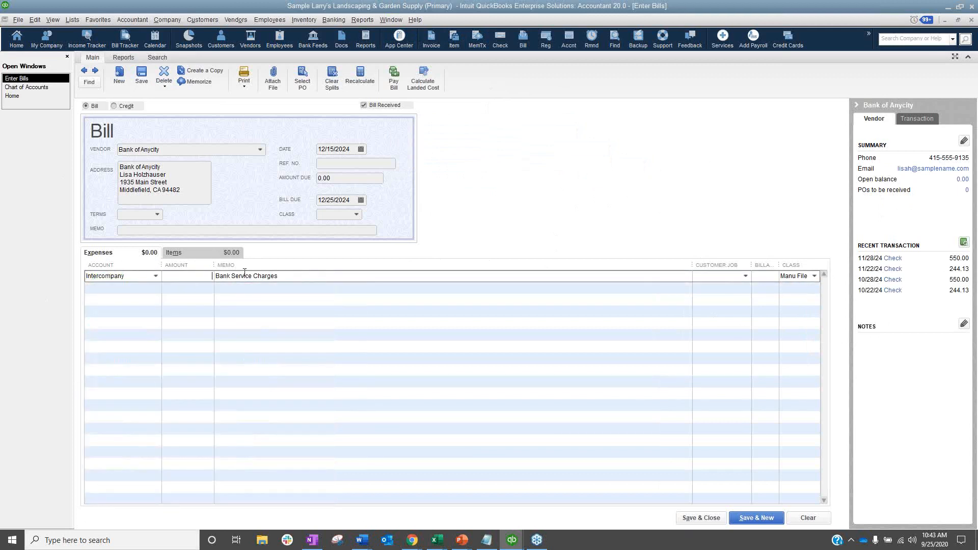
# Enter 500 as the expense line's amount, then save and close the bill.
pyautogui.press('Tab')
pyautogui.click(193, 281)
pyautogui.write('500')
pyautogui.press('Tab')
pyautogui.click(714, 523)
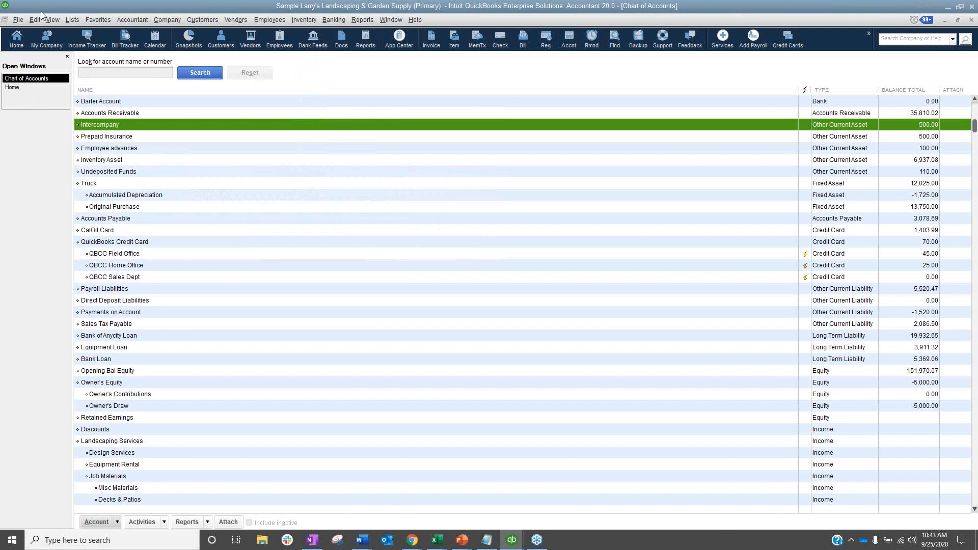
# In the general preferences, turn off the recording beep and the automatic opening of drop-down lists when typing.
pyautogui.click(34, 21)
pyautogui.click(46, 216)
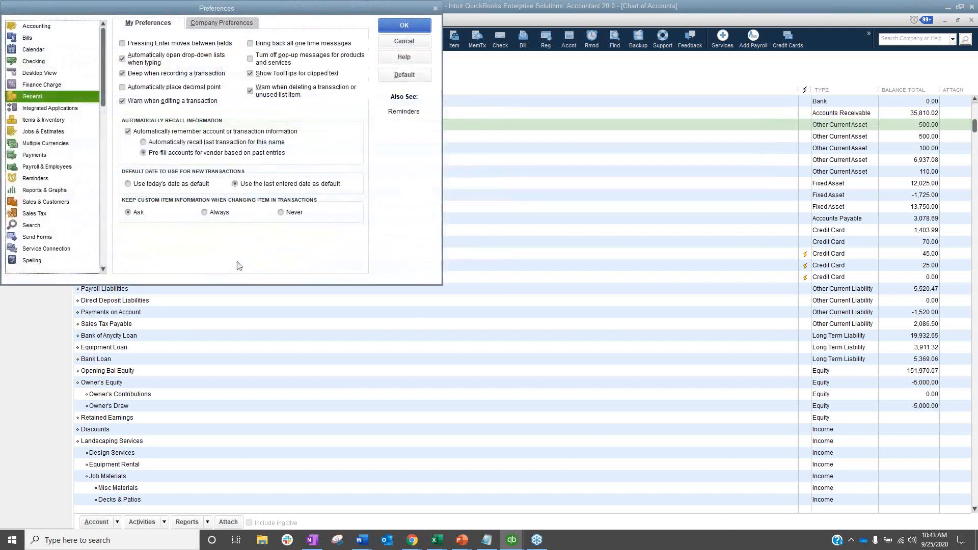
pyautogui.click(165, 75)
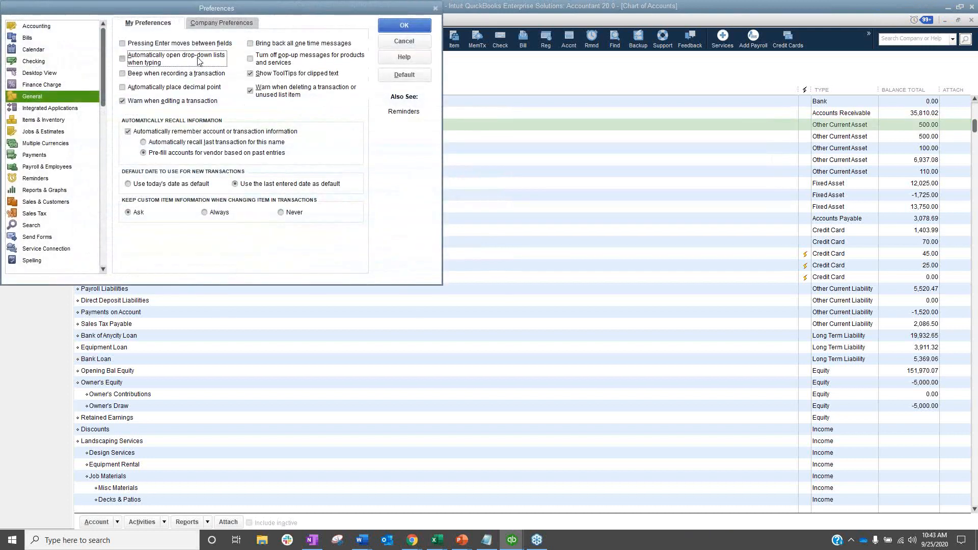
pyautogui.click(404, 25)
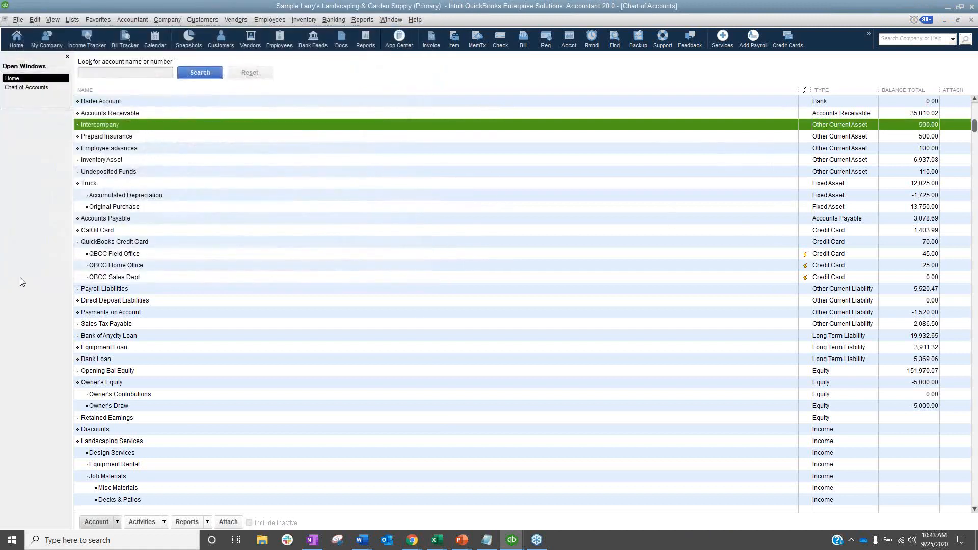
# Start a reconciliation of the Intercompany account with the 11/30/2024 statement date, leaving the ending balance blank.
pyautogui.rightClick(117, 124)
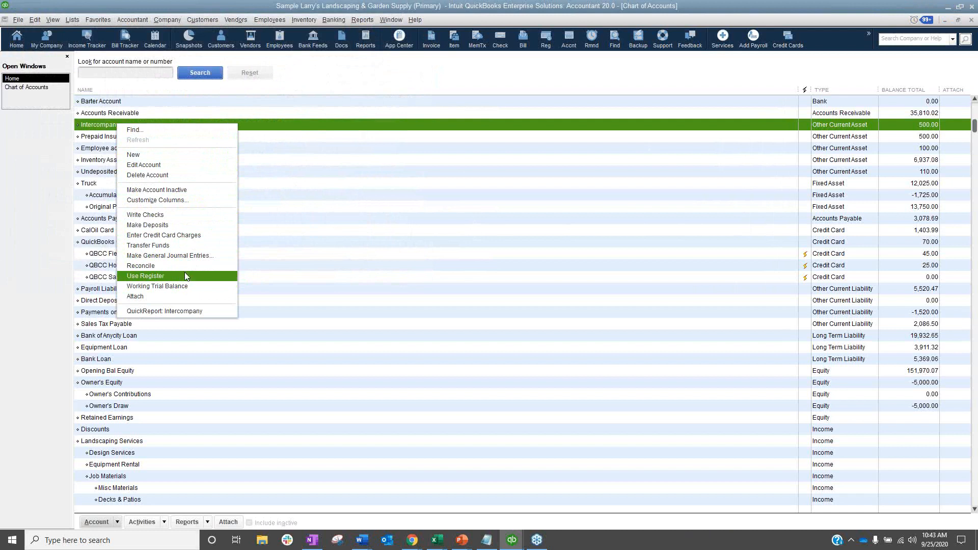
pyautogui.rightClick(112, 126)
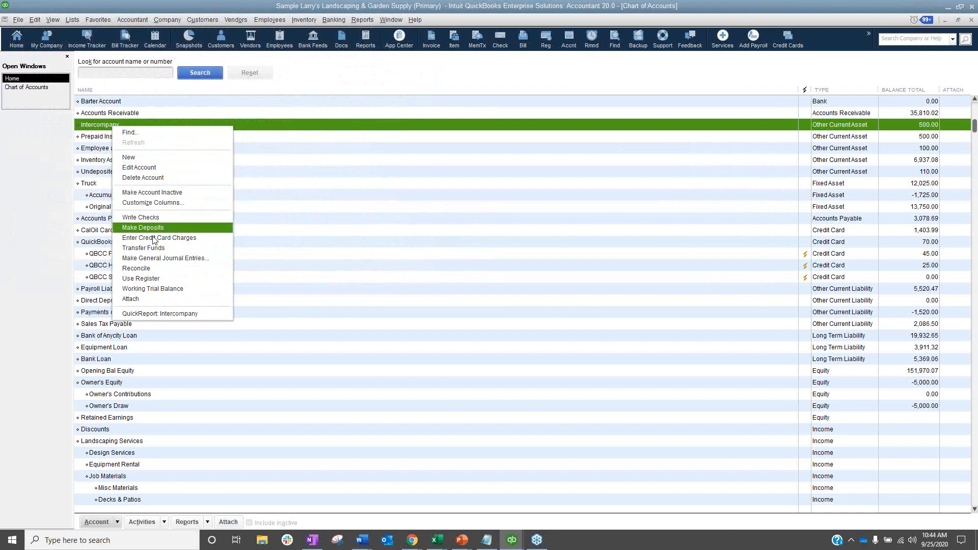
pyautogui.click(136, 268)
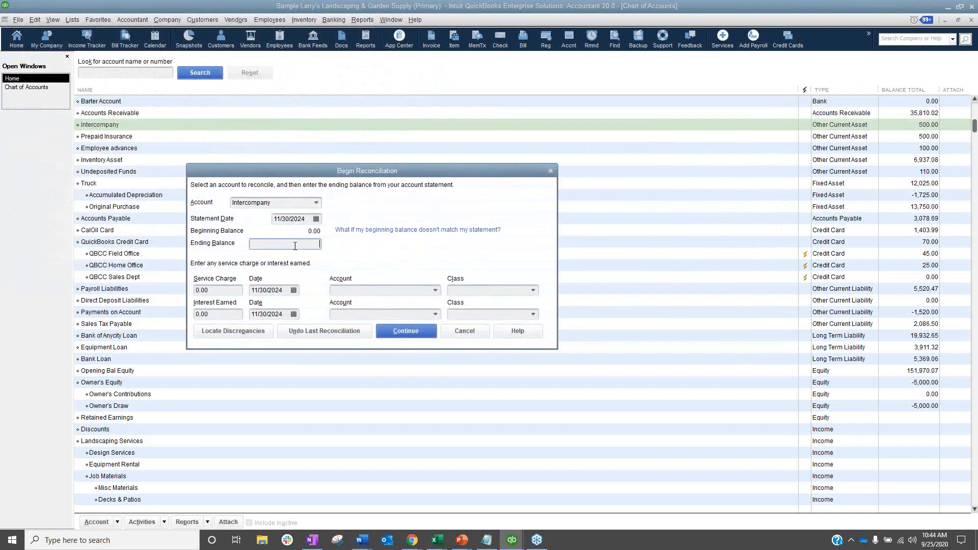
pyautogui.click(395, 331)
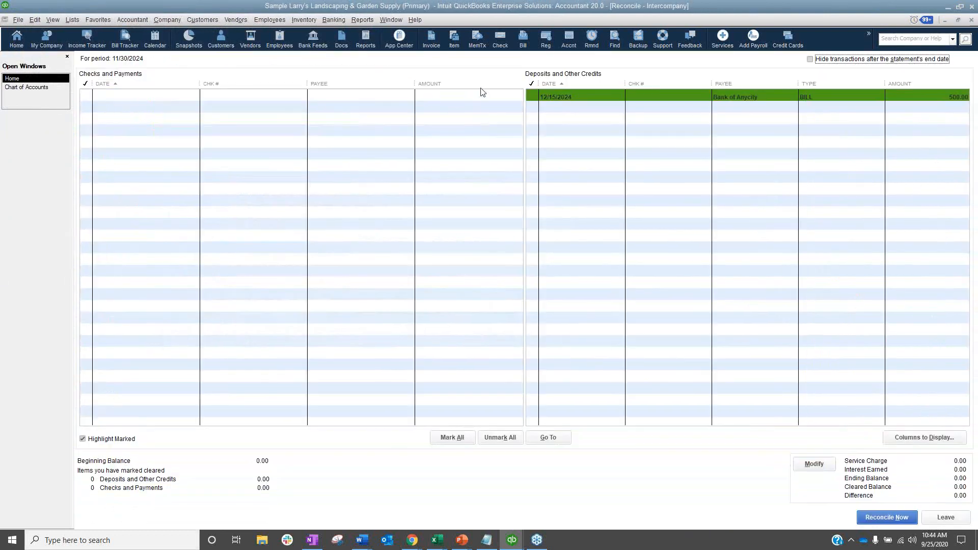
# Mark the 500.00 Bank of Anycity bill as cleared and finish the reconciliation with an adjustment entry, without displaying a report.
pyautogui.click(575, 97)
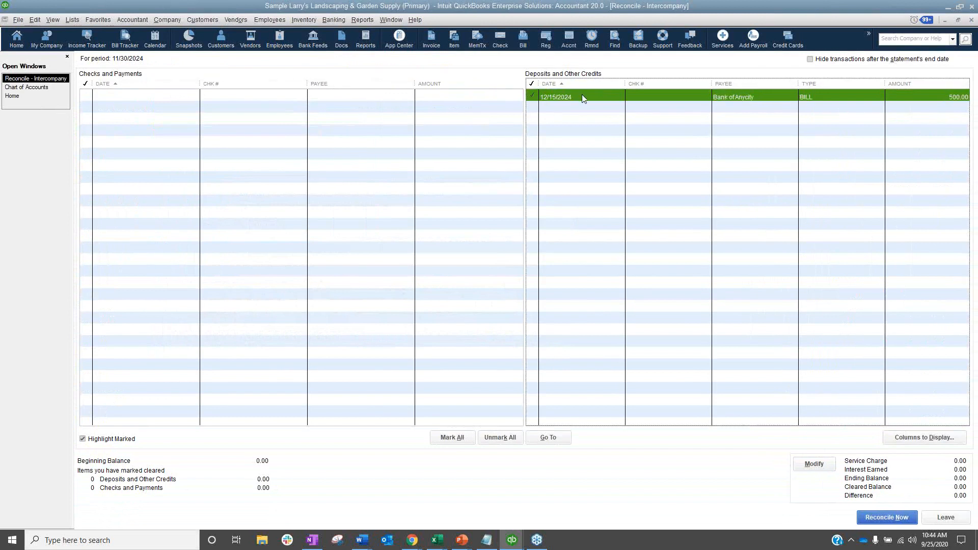
pyautogui.click(888, 518)
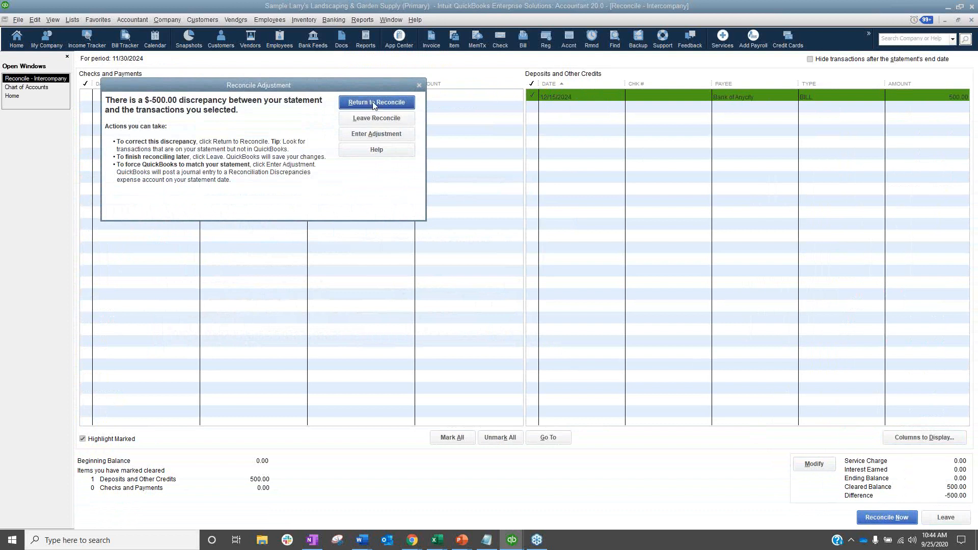
pyautogui.click(373, 136)
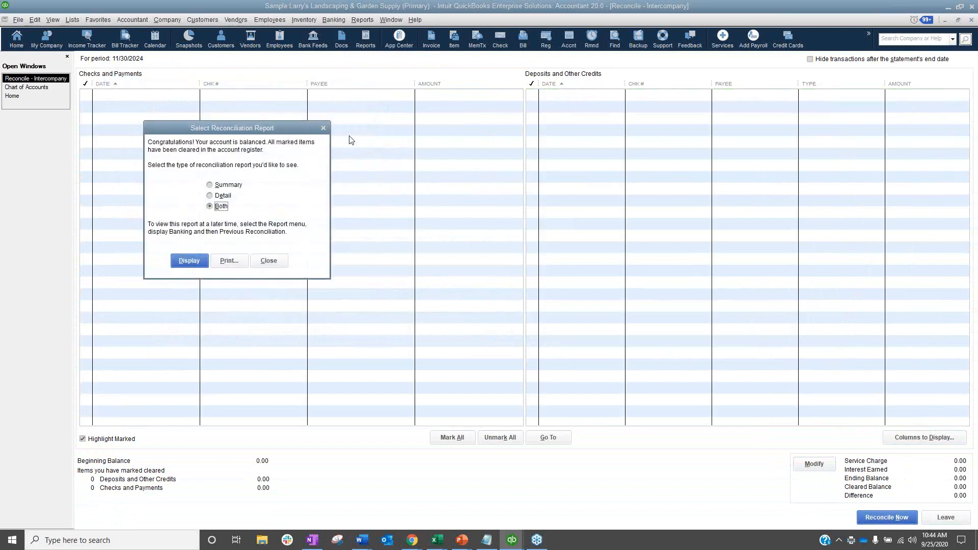
pyautogui.click(324, 128)
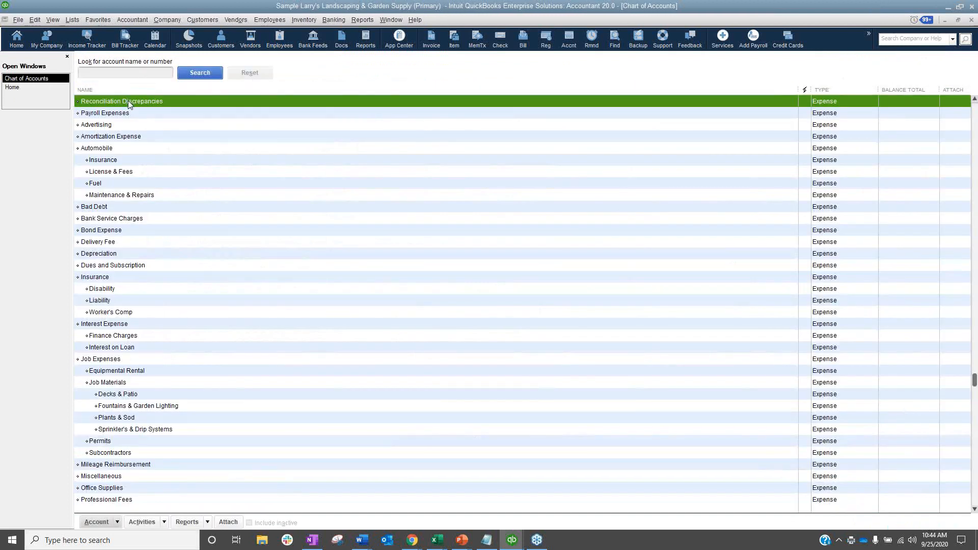
# Reopen the reconciliation setup for the Intercompany account and undo its last reconciliation.
pyautogui.click(31, 87)
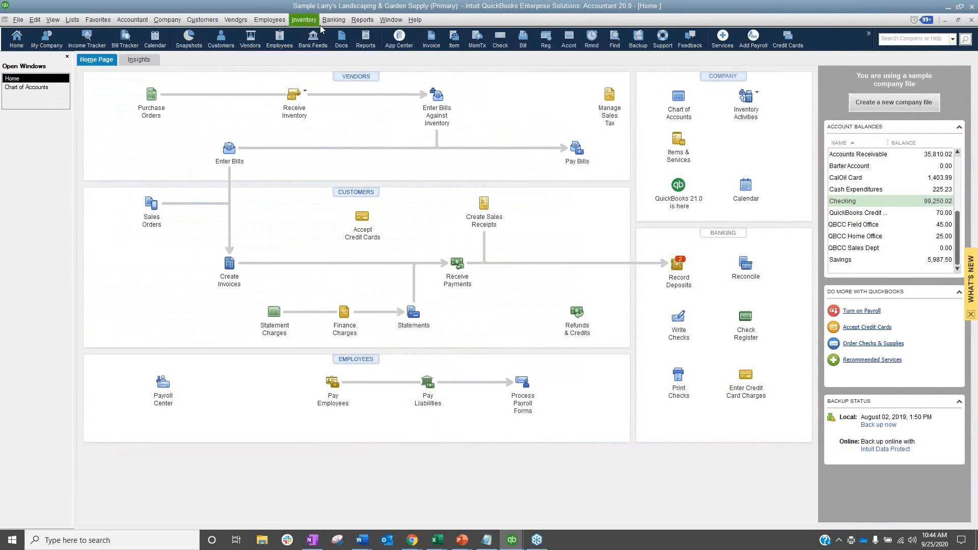
pyautogui.click(362, 20)
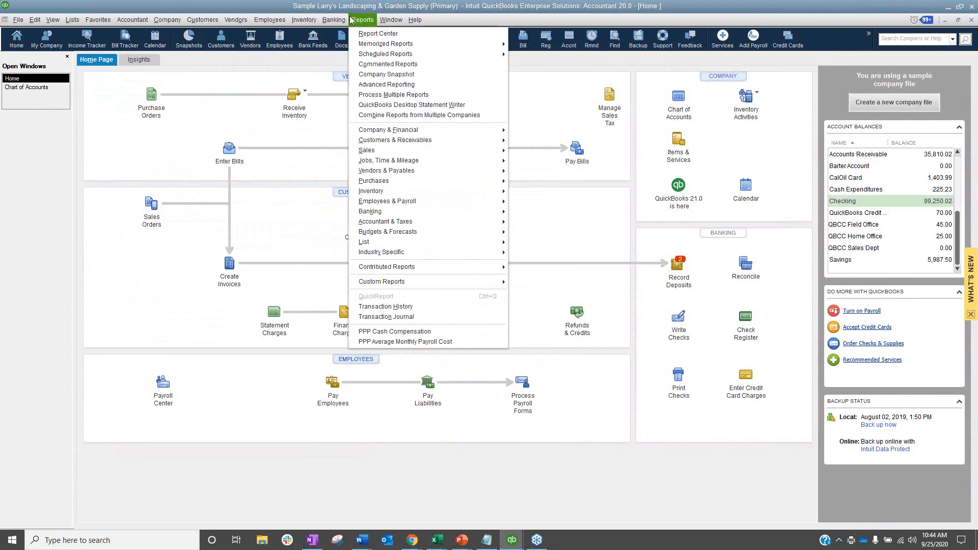
pyautogui.moveTo(418, 115)
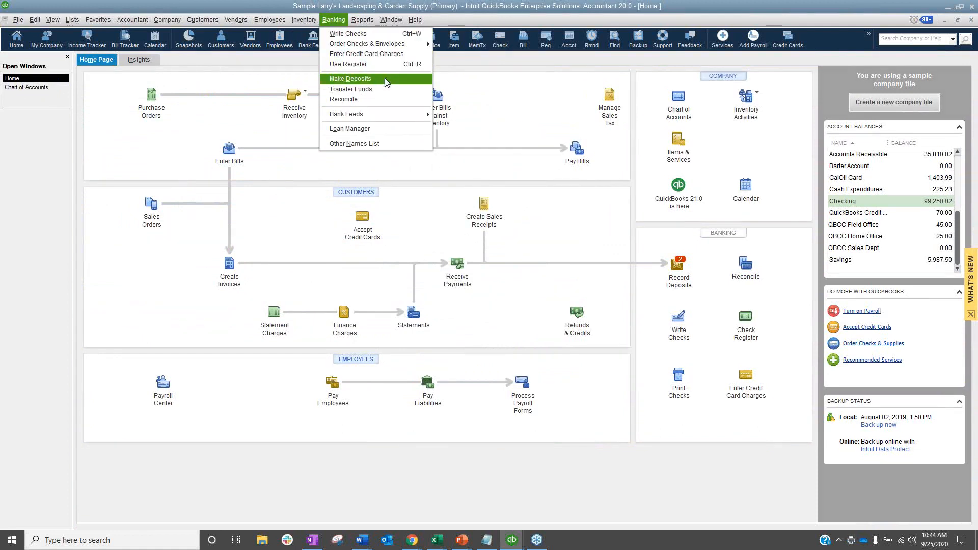
pyautogui.click(343, 99)
pyautogui.write('inc')
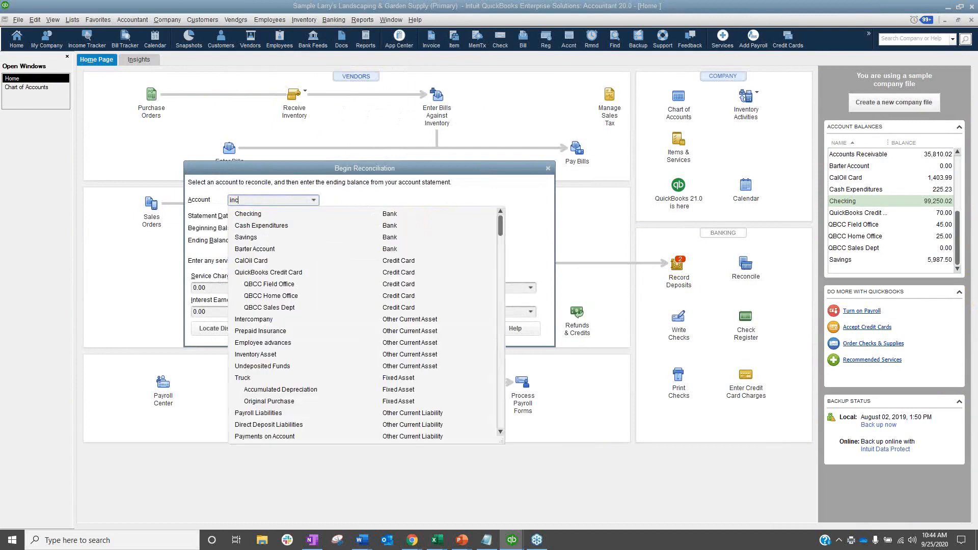
pyautogui.press('Tab')
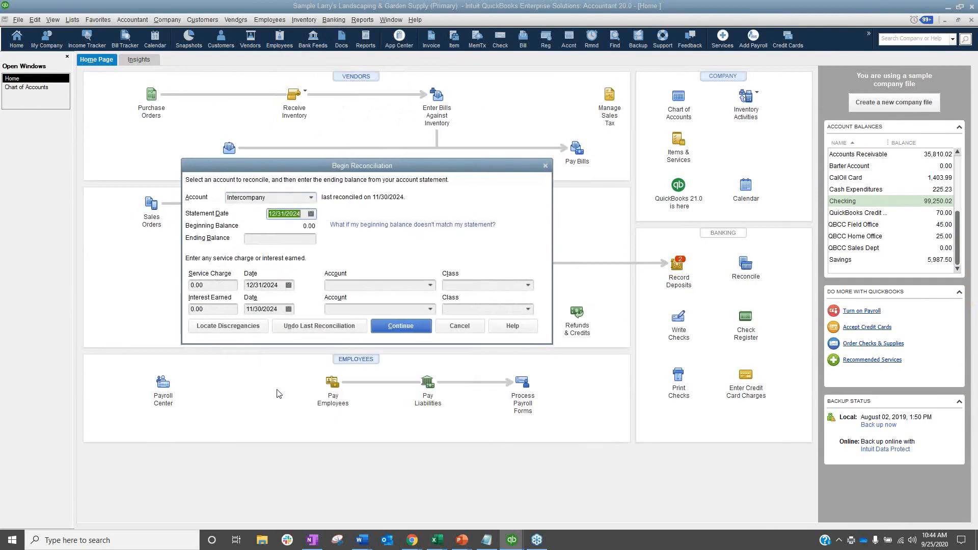
pyautogui.click(319, 326)
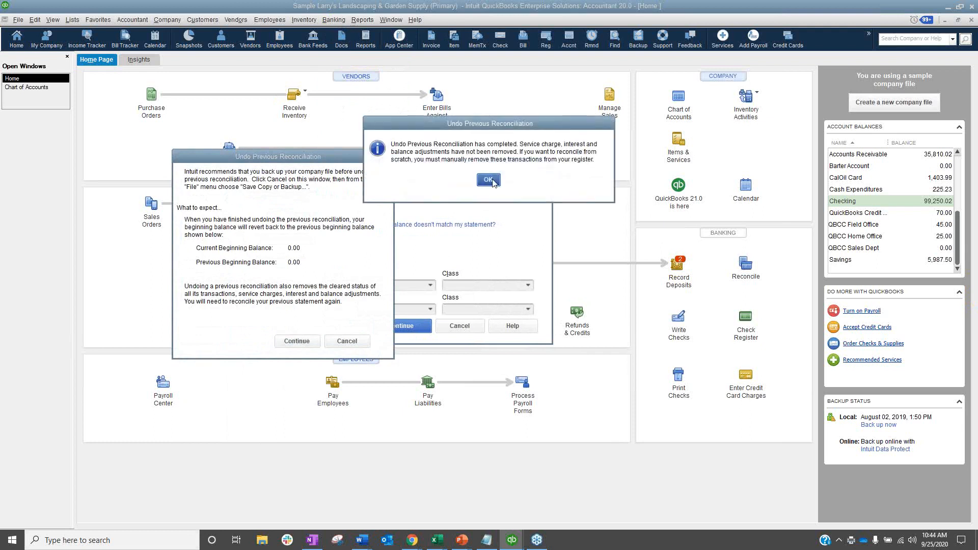
pyautogui.click(488, 179)
# Continue to the 11/30/2024 Intercompany reconciliation and mark the 500.00 Bank of Anycity bill as cleared.
pyautogui.press('Tab')
pyautogui.click(402, 326)
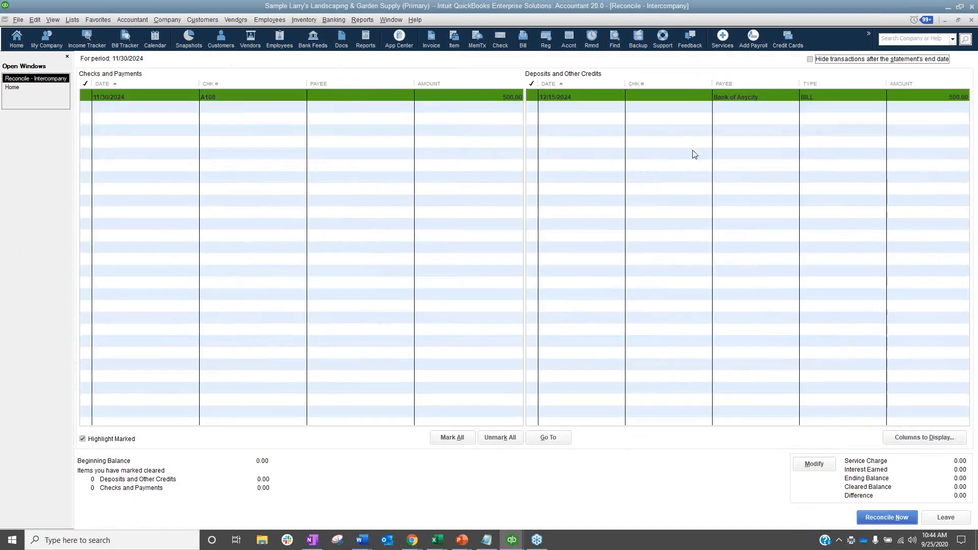
pyautogui.click(578, 96)
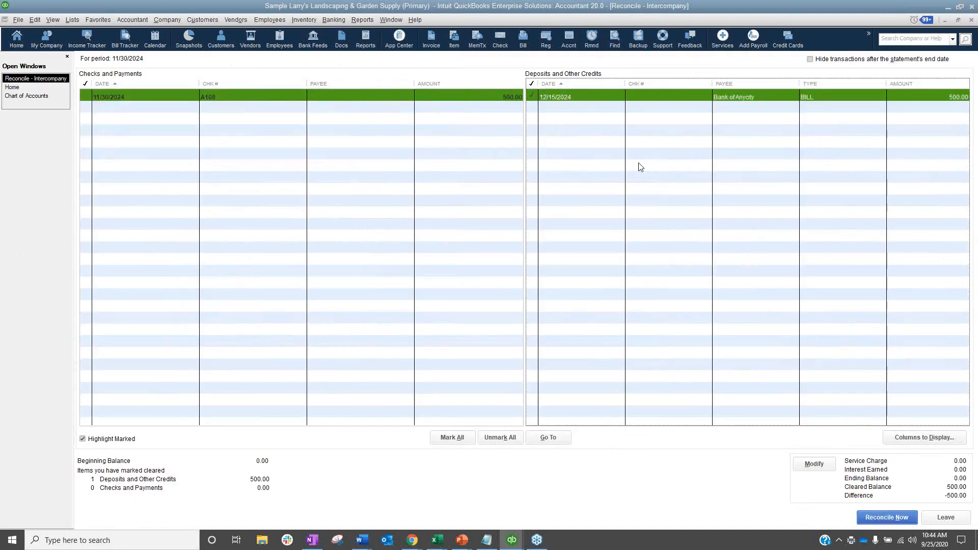
# Modify the reconciliation's ending balance to -500.
pyautogui.click(815, 465)
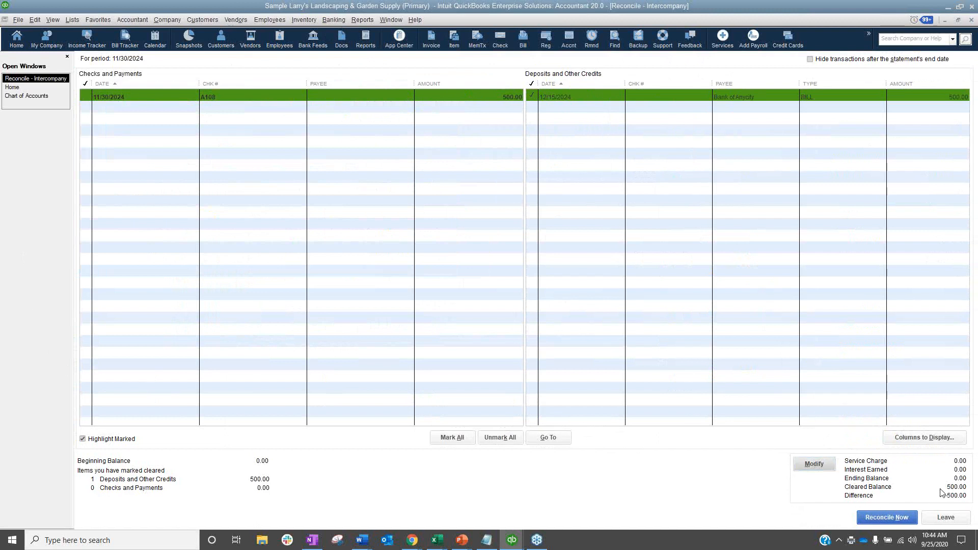
pyautogui.click(825, 468)
pyautogui.click(301, 237)
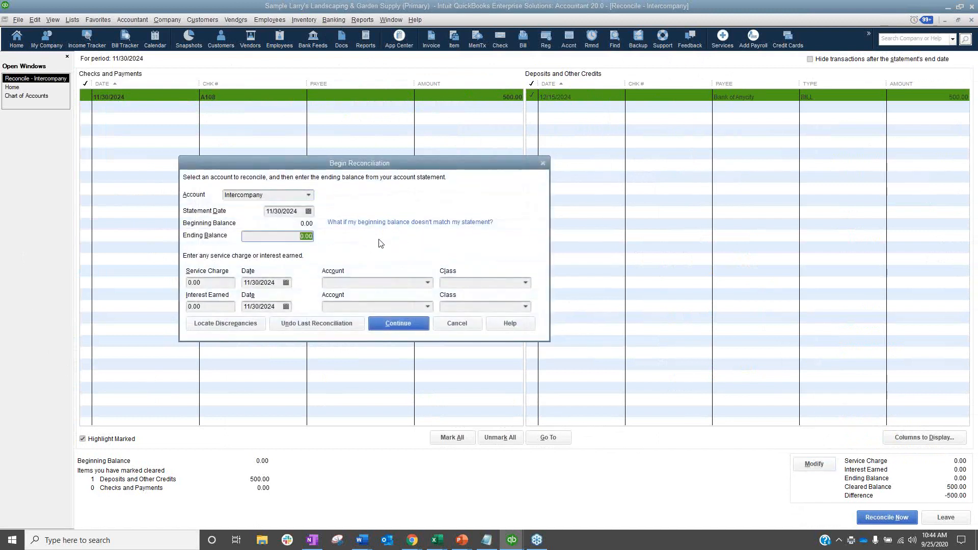
pyautogui.write('-500')
pyautogui.press('Tab')
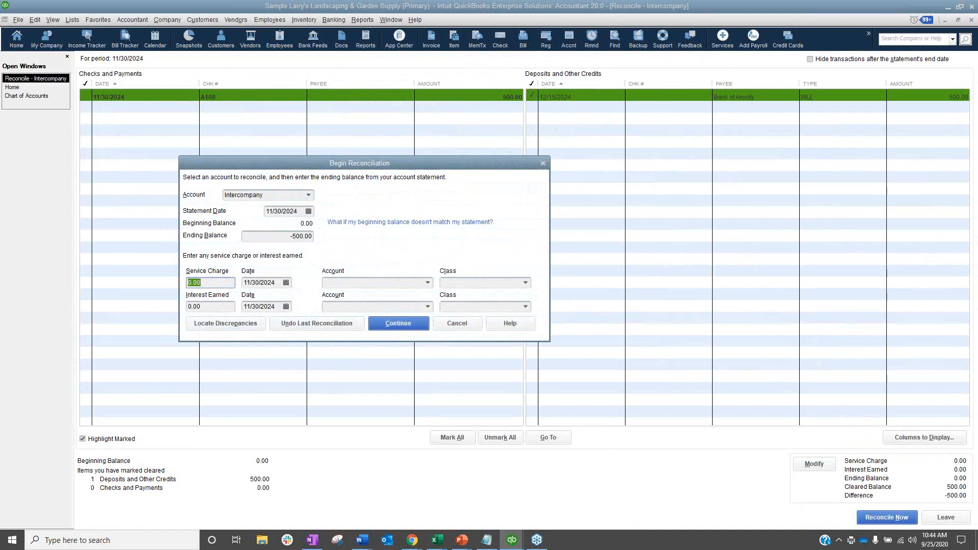
pyautogui.click(413, 326)
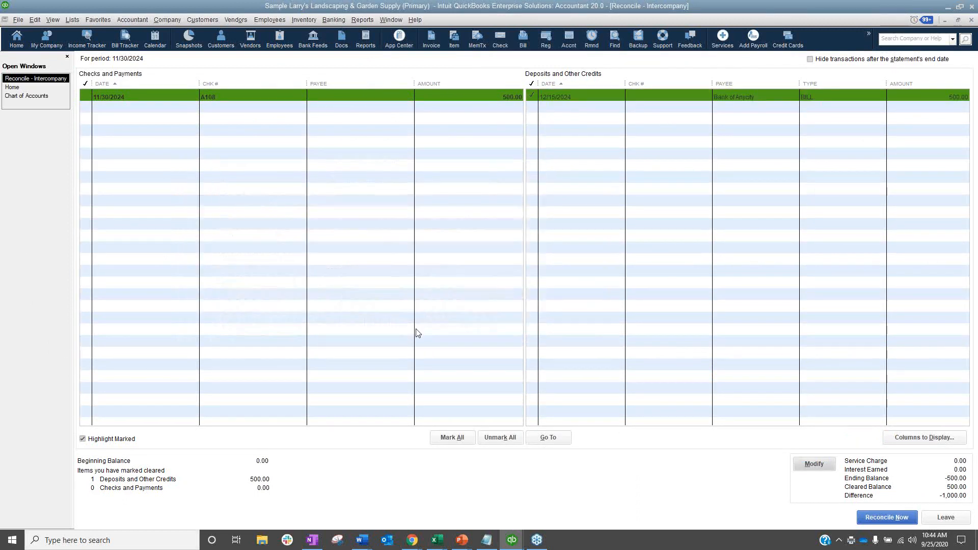
# Set the Intercompany reconciliation's ending balance to 500.
pyautogui.click(824, 466)
pyautogui.press('Tab')
pyautogui.press('Tab')
pyautogui.write('500')
pyautogui.press('Tab')
pyautogui.click(395, 320)
# Complete the Intercompany reconciliation and display its detail report, dismissing the report notice and closing the report after review.
pyautogui.click(900, 523)
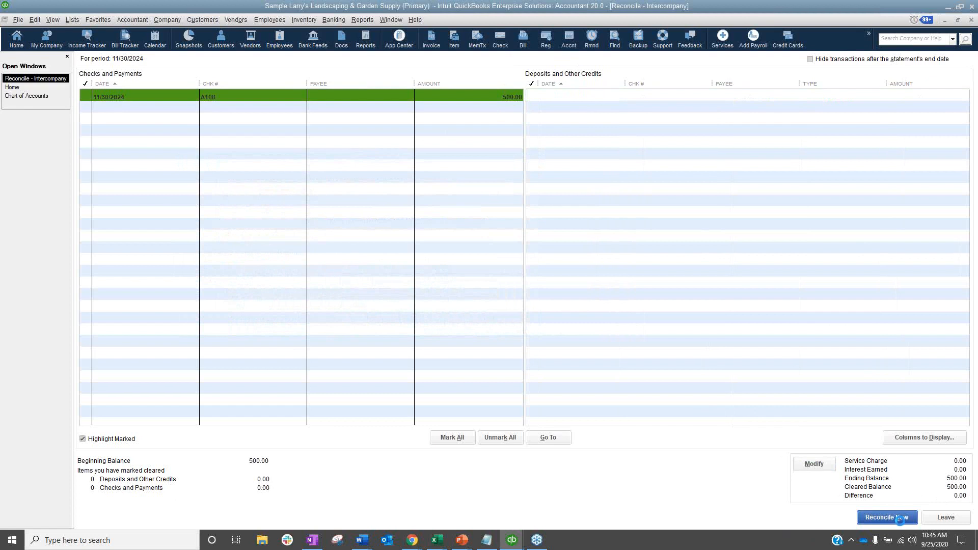
pyautogui.click(219, 194)
pyautogui.click(186, 258)
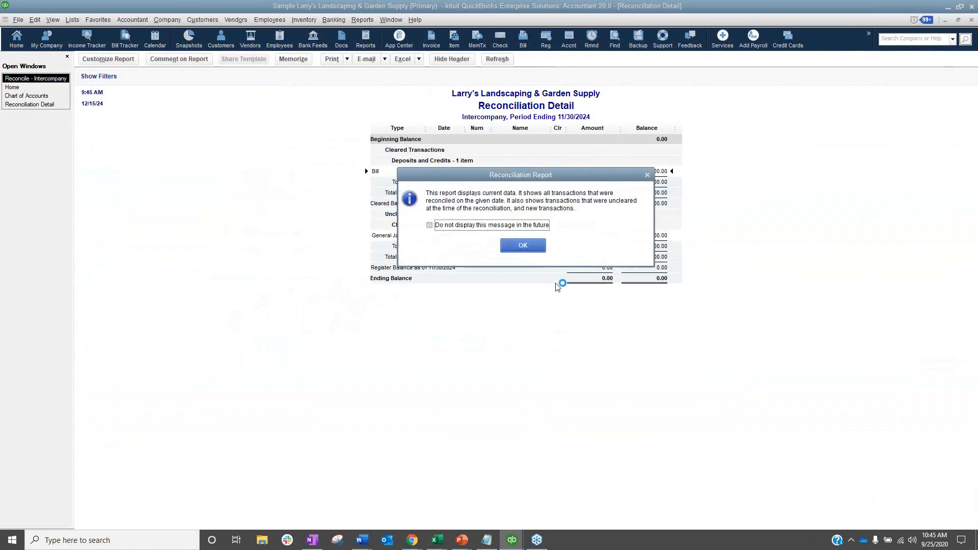
pyautogui.press('Return')
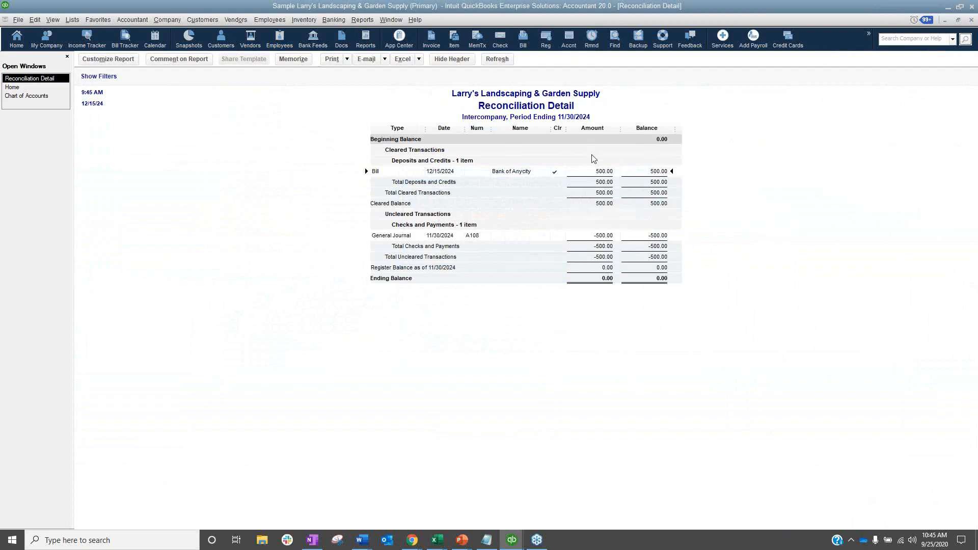
pyautogui.press('Escape')
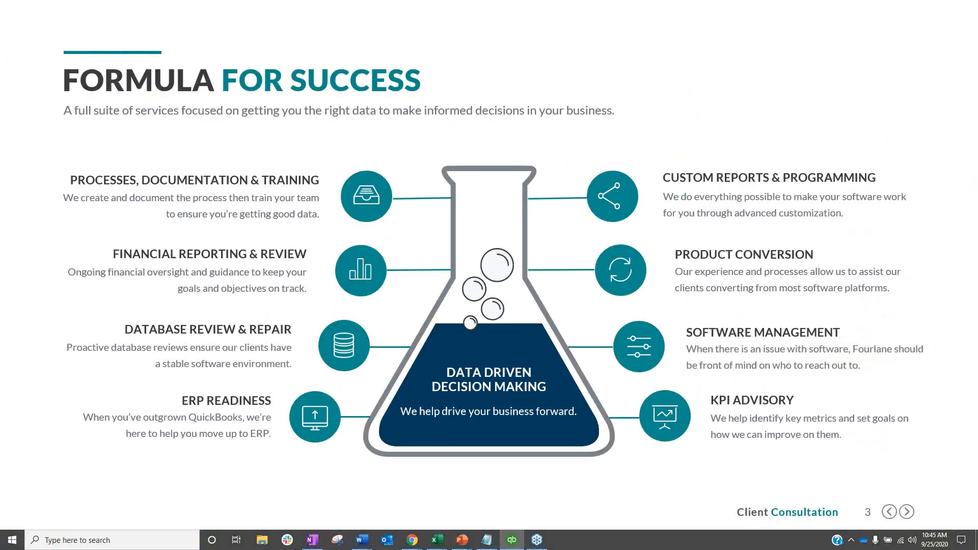
pyautogui.click(461, 387)
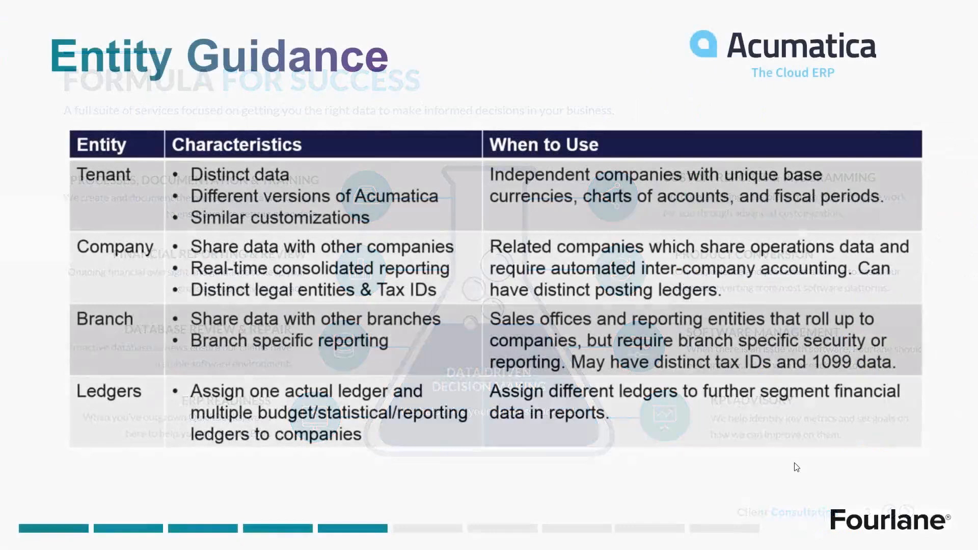
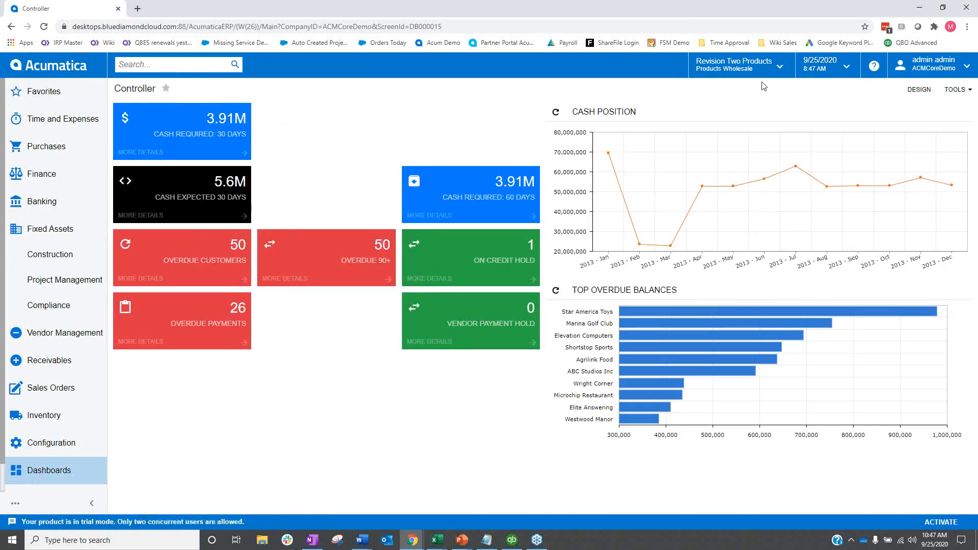
# Review the list of companies and branches and the list of available tenants.
pyautogui.click(777, 76)
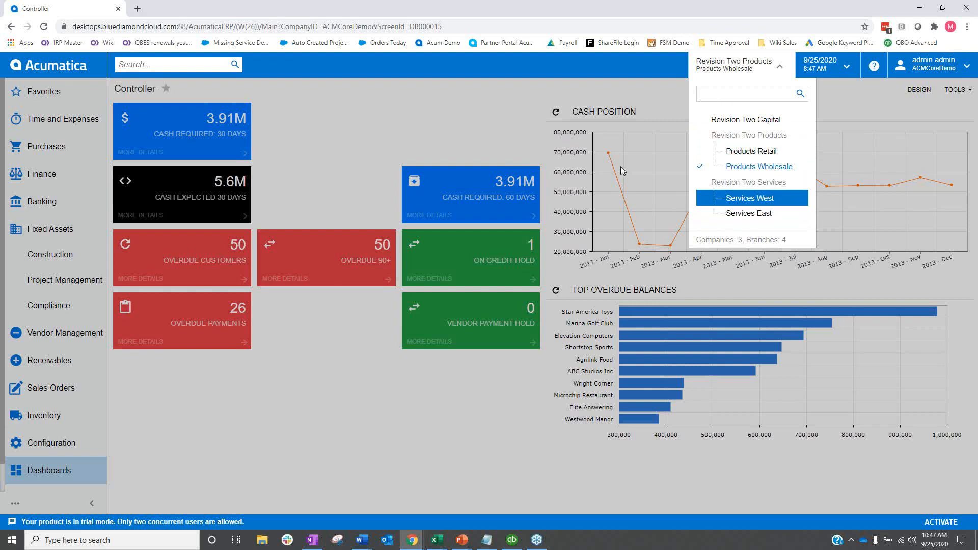
pyautogui.click(957, 68)
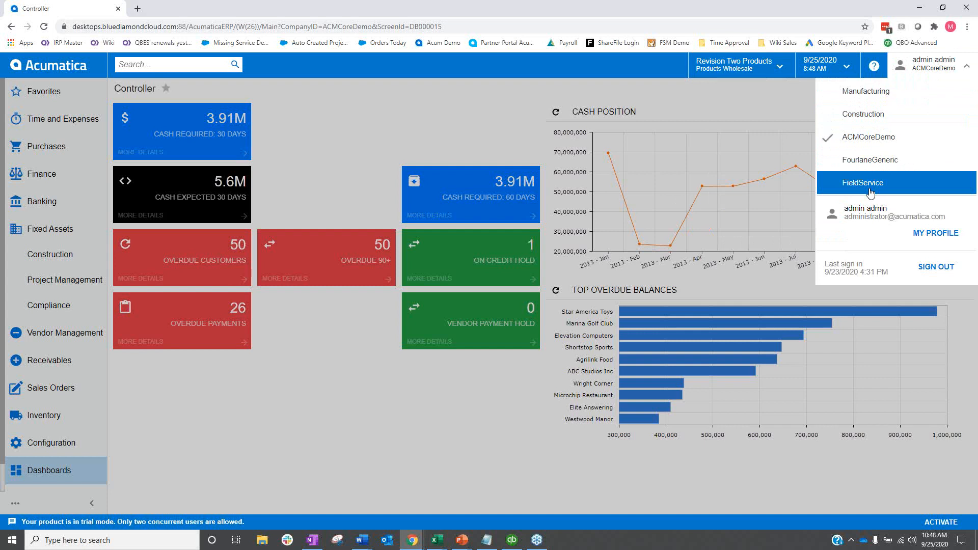
pyautogui.click(707, 96)
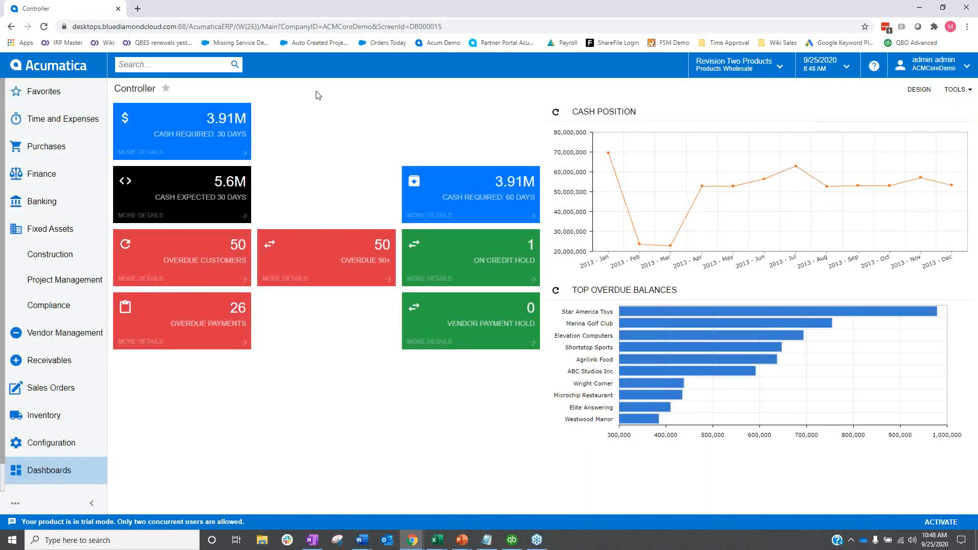
# Search for the Inter-Branch Account Mapping screen and display the mapping of the PRODWHOLE branch.
pyautogui.click(172, 65)
pyautogui.write('intercomp')
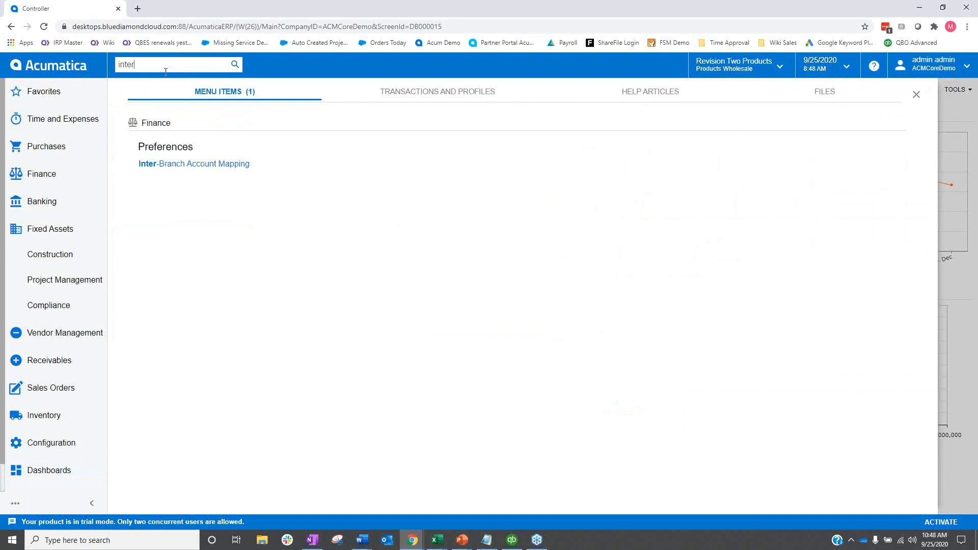
pyautogui.click(204, 161)
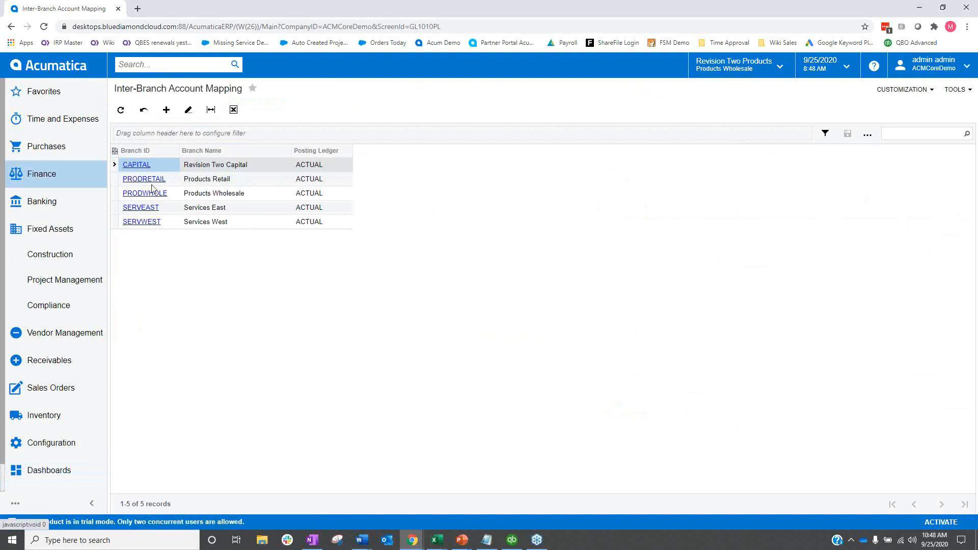
pyautogui.click(137, 193)
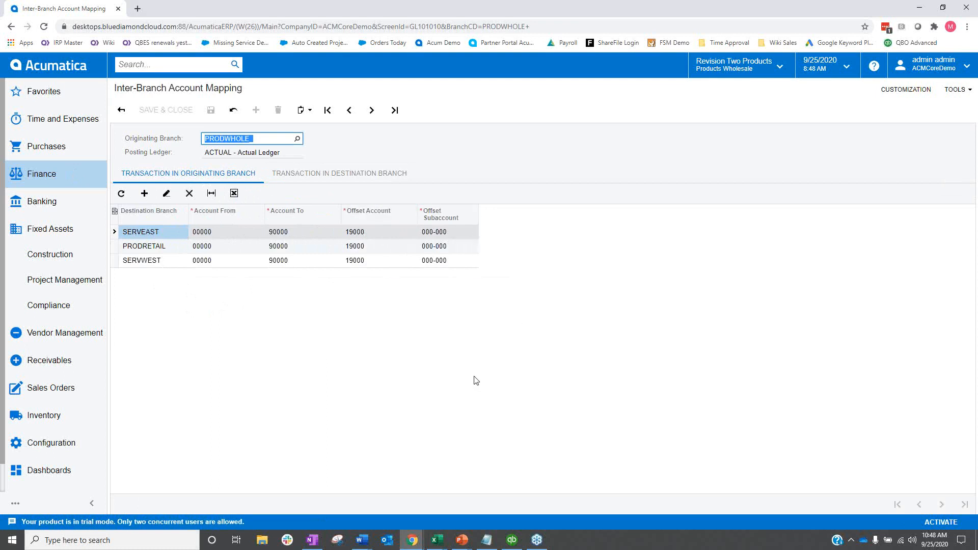
# Compare the PRODWHOLE offset accounts for transactions in the originating branch with those in the destination branch.
pyautogui.click(334, 179)
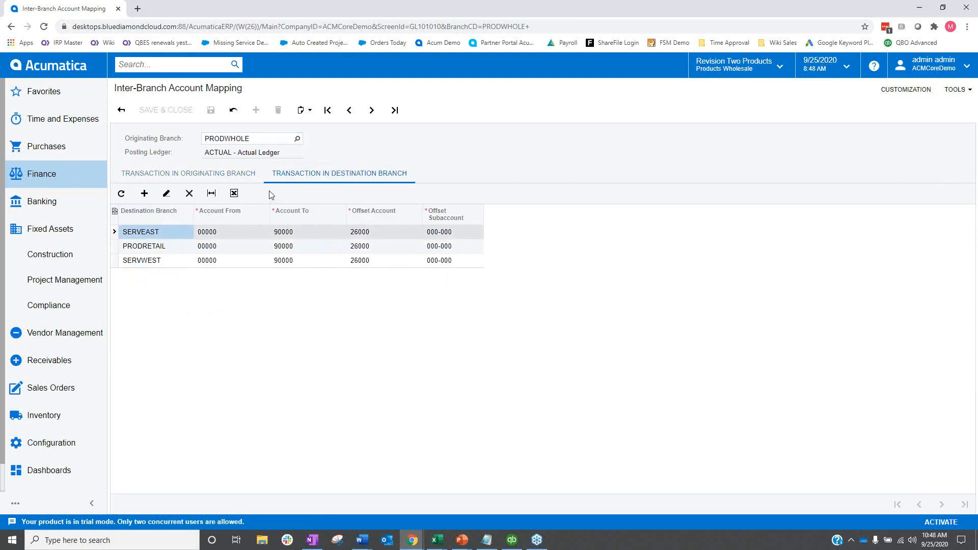
pyautogui.click(209, 178)
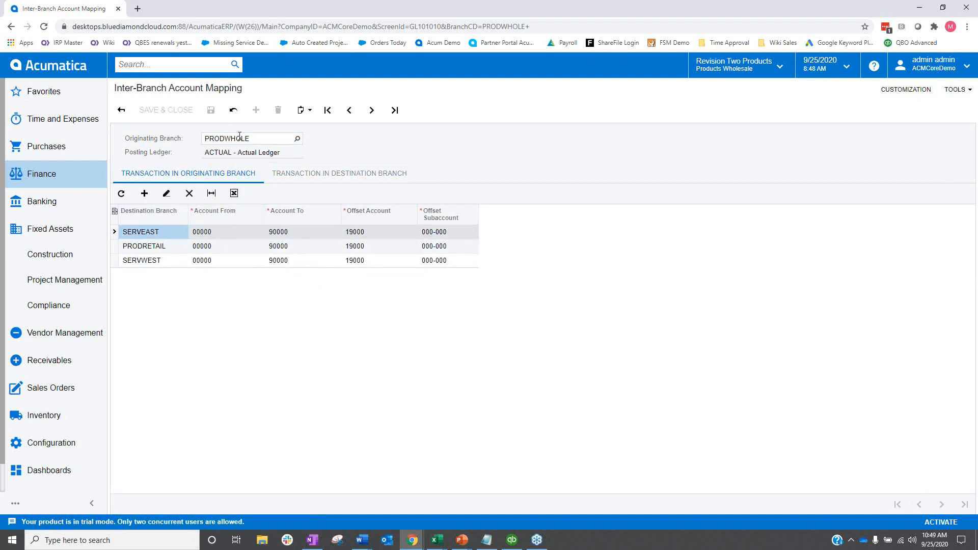
pyautogui.click(338, 173)
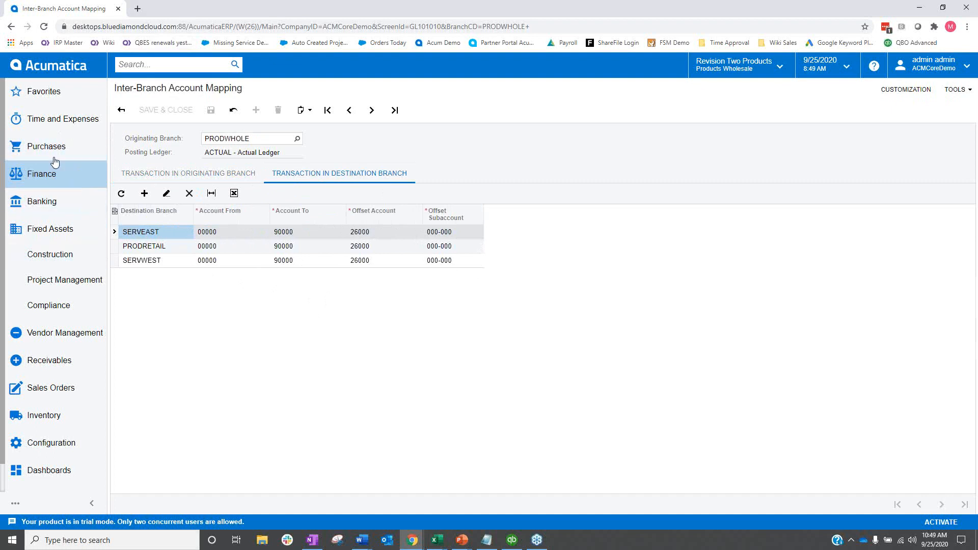
# Start a new vendor bill for AAVENDOR with vendor reference 123156.
pyautogui.click(65, 335)
pyautogui.click(171, 136)
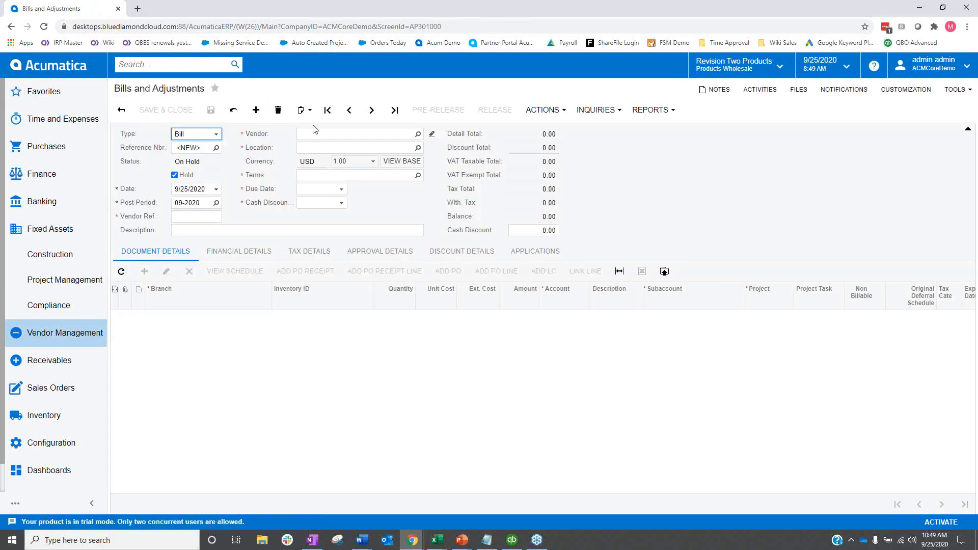
pyautogui.click(413, 134)
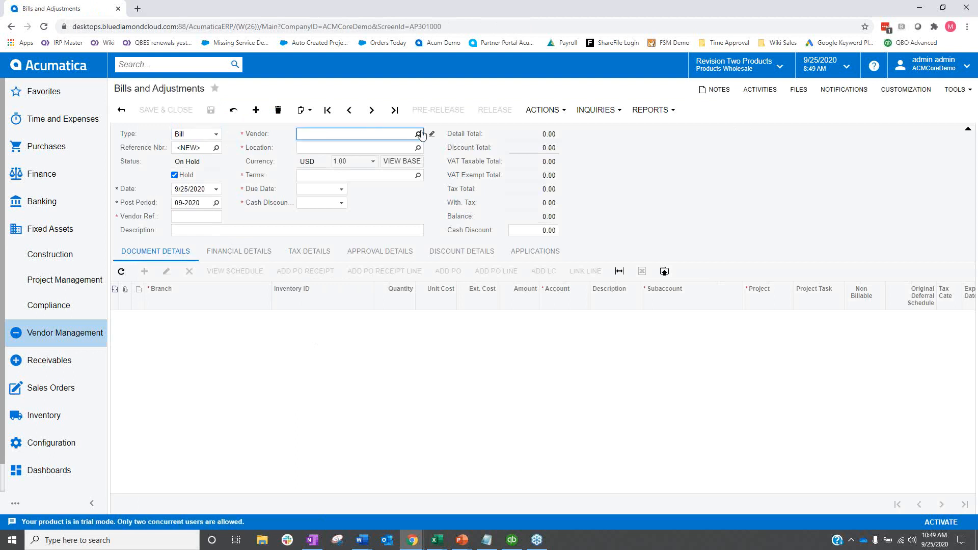
pyautogui.click(418, 134)
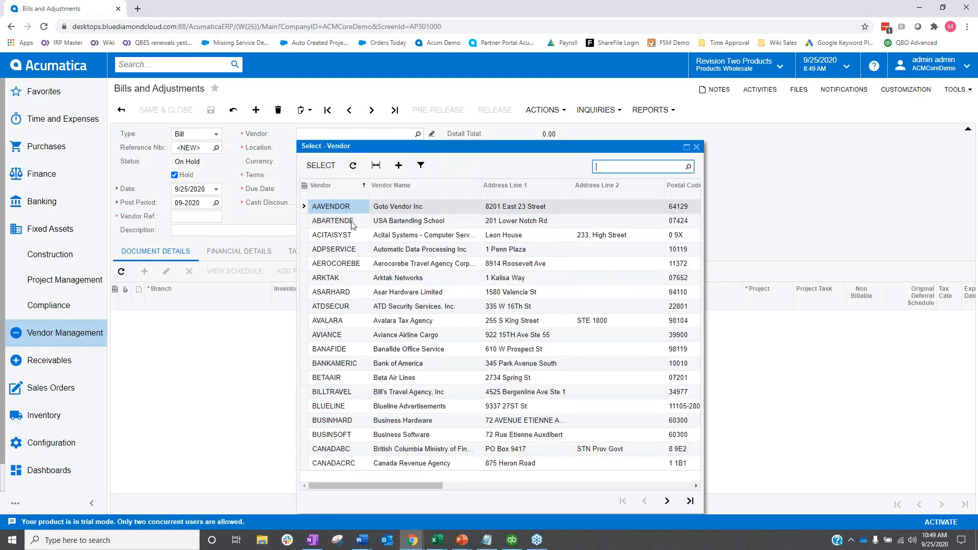
pyautogui.doubleClick(336, 206)
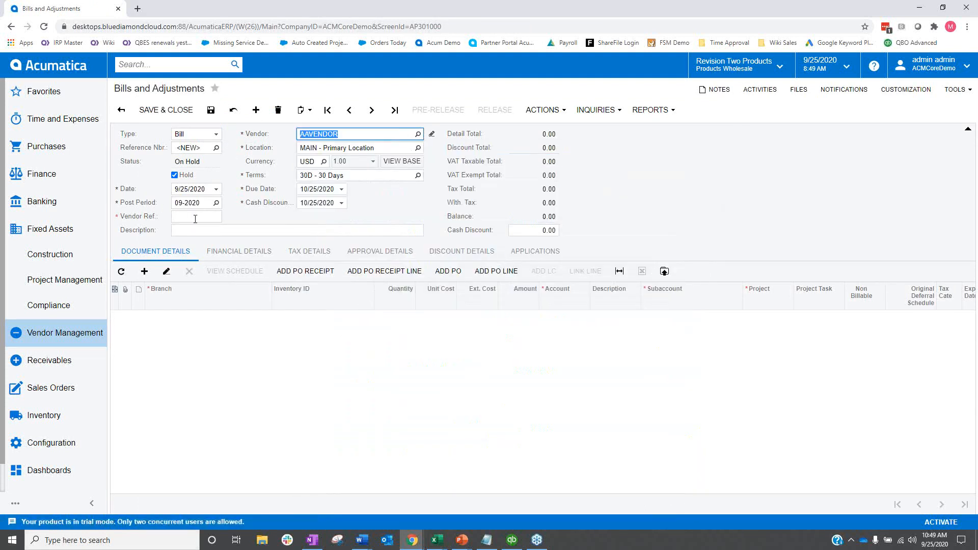
pyautogui.click(195, 216)
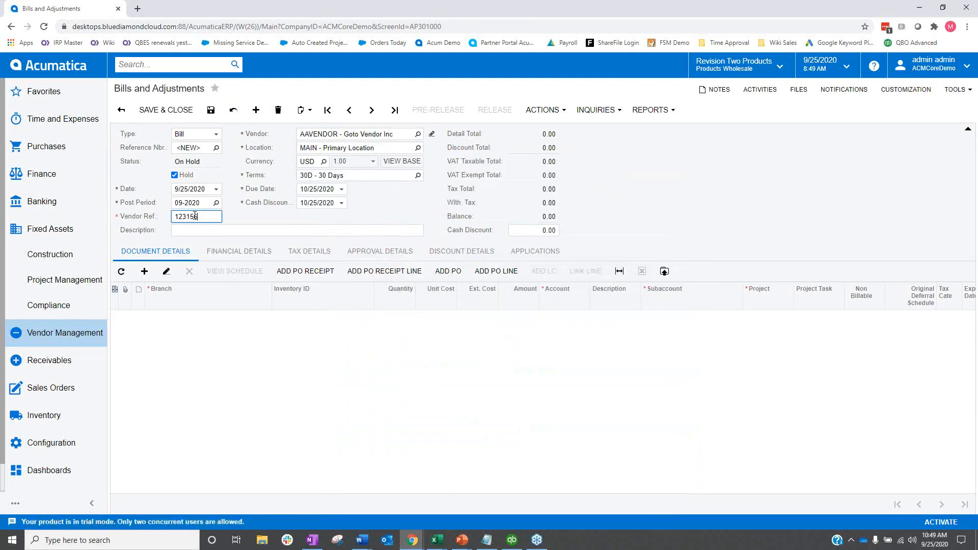
# Add a bill line for the PRODWHOLE branch with an extended cost of 5,000.00.
pyautogui.click(142, 345)
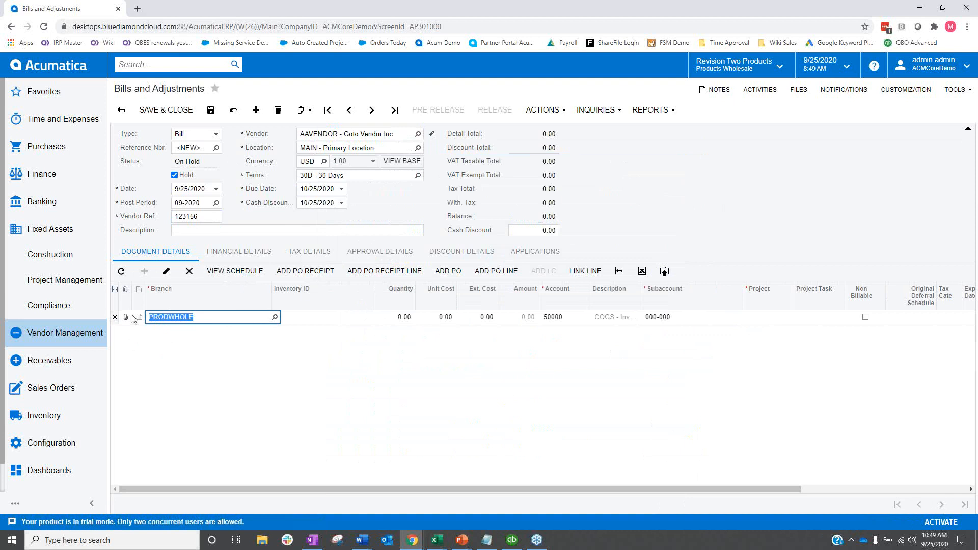
pyautogui.click(274, 317)
pyautogui.doubleClick(184, 412)
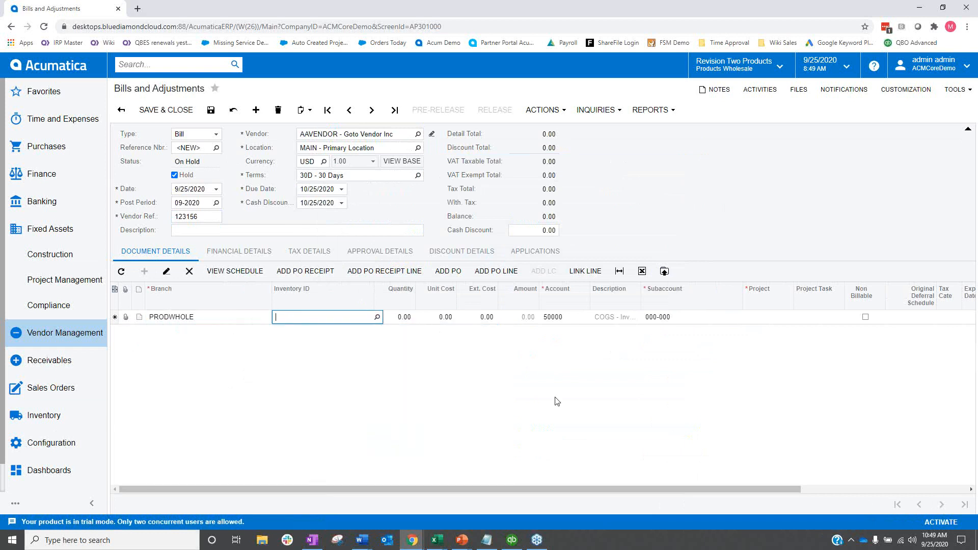
pyautogui.click(406, 317)
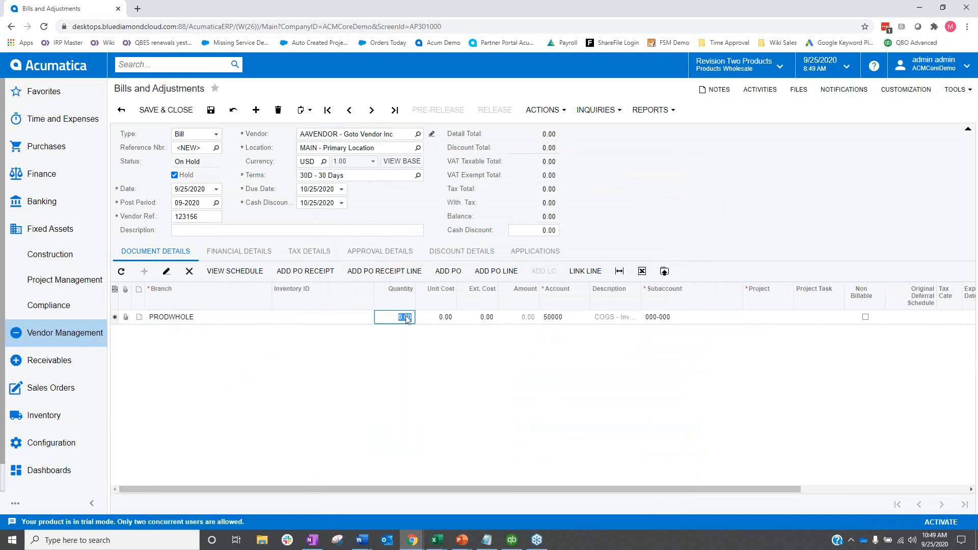
pyautogui.click(475, 317)
pyautogui.click(443, 317)
pyautogui.click(473, 317)
pyautogui.write('5,000')
pyautogui.press('Tab')
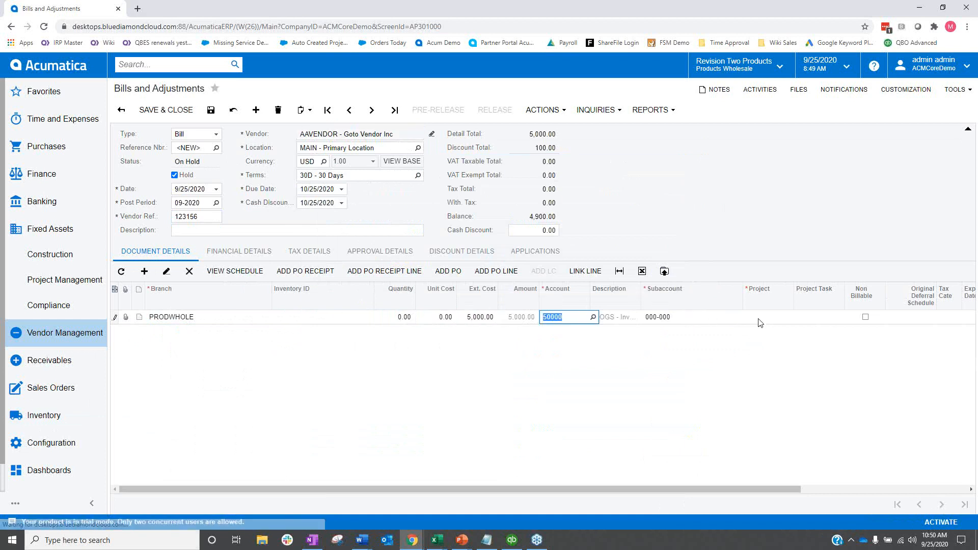
# Assign the non-project code X to the PRODWHOLE line.
pyautogui.click(768, 321)
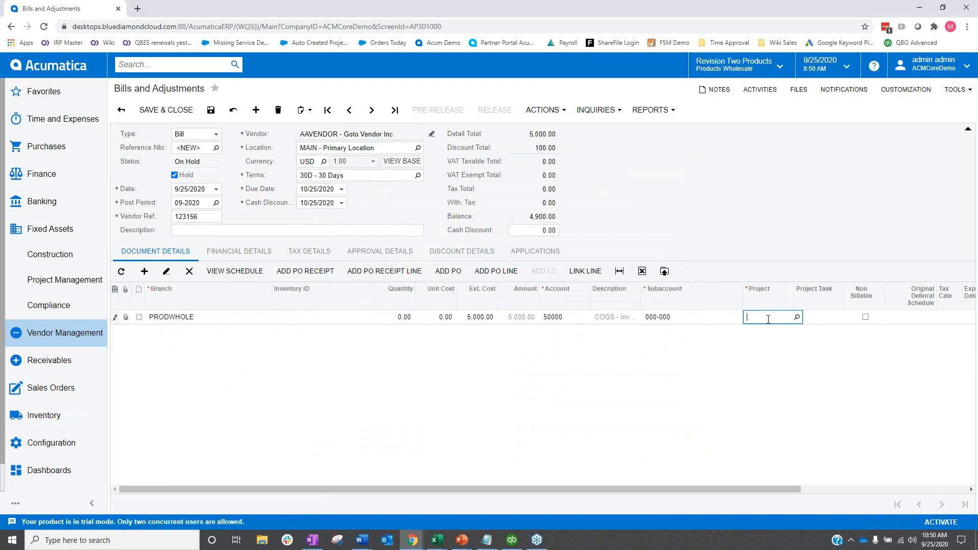
pyautogui.click(797, 317)
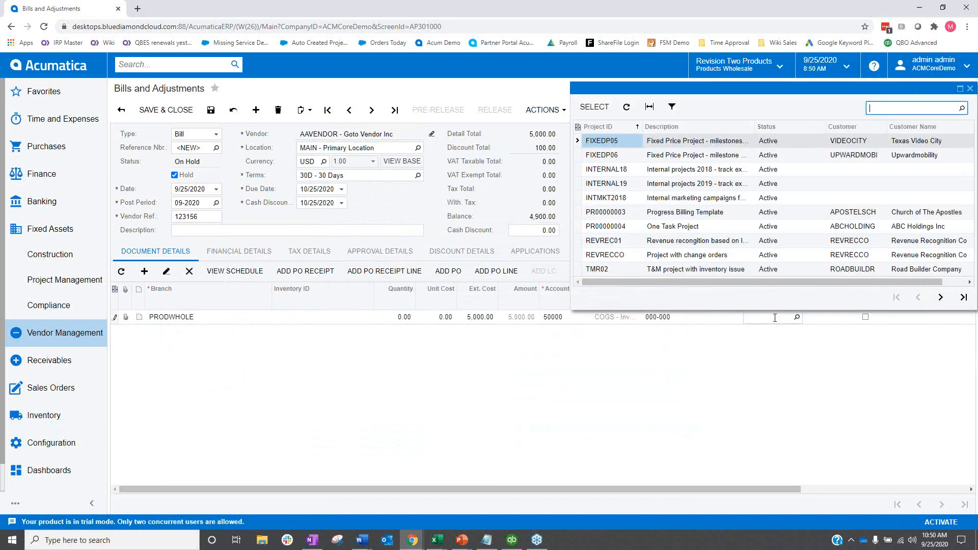
pyautogui.click(891, 108)
pyautogui.write('z;')
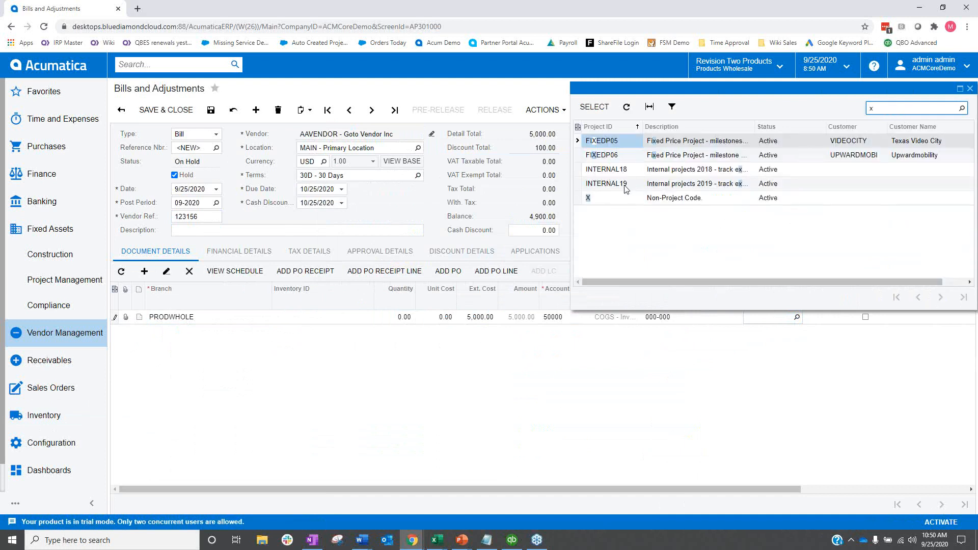
pyautogui.doubleClick(630, 198)
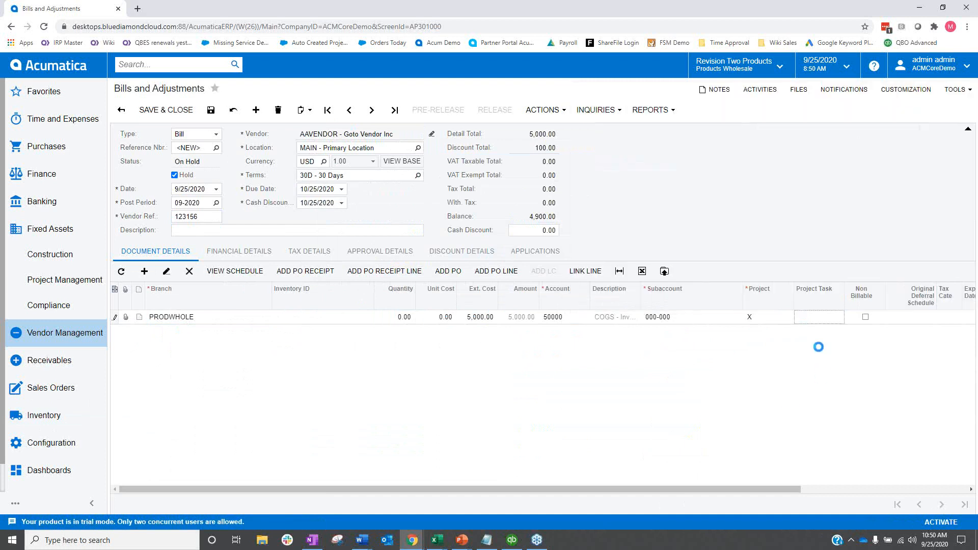
# Add a second bill line for the SERVEAST branch with an extended cost of 8,000.00.
pyautogui.click(142, 271)
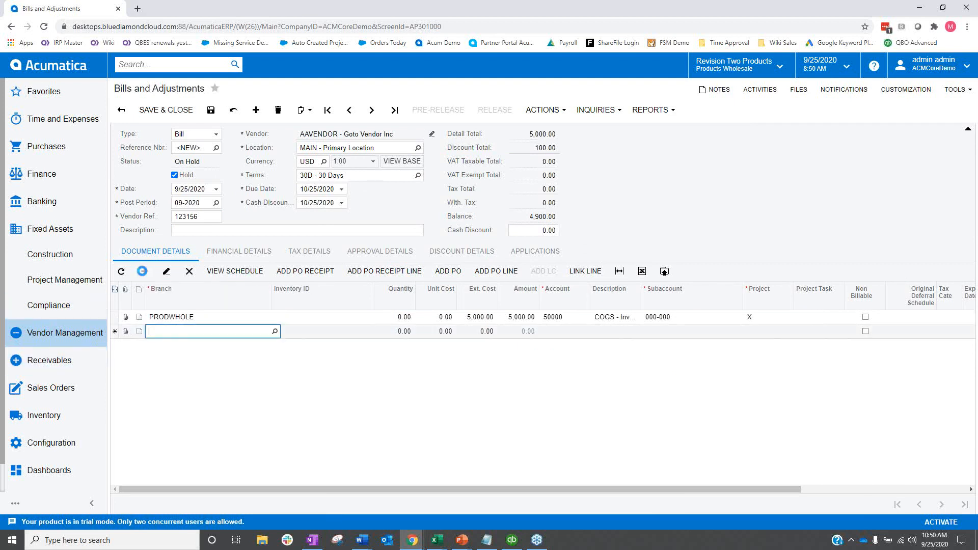
pyautogui.click(277, 334)
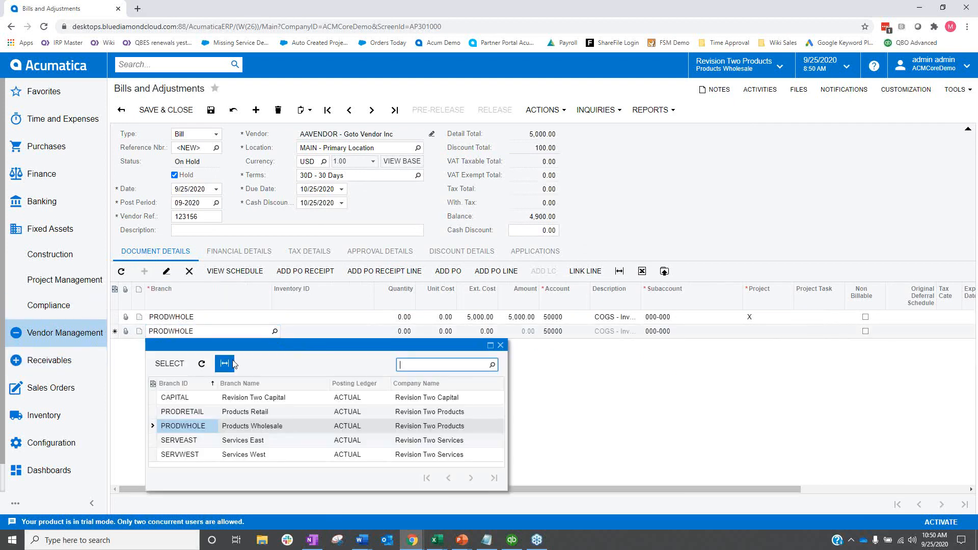
pyautogui.click(182, 442)
pyautogui.doubleClick(182, 441)
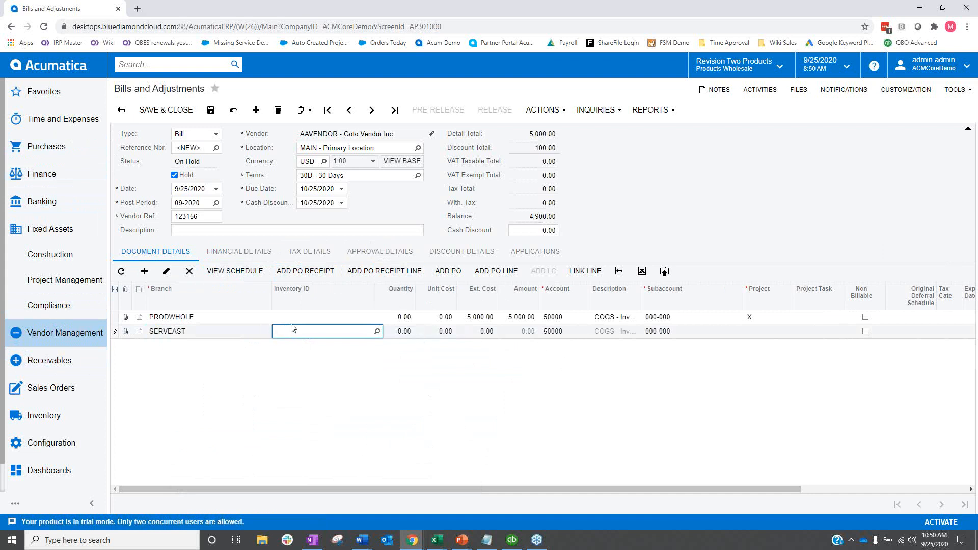
pyautogui.click(487, 332)
pyautogui.write('8000')
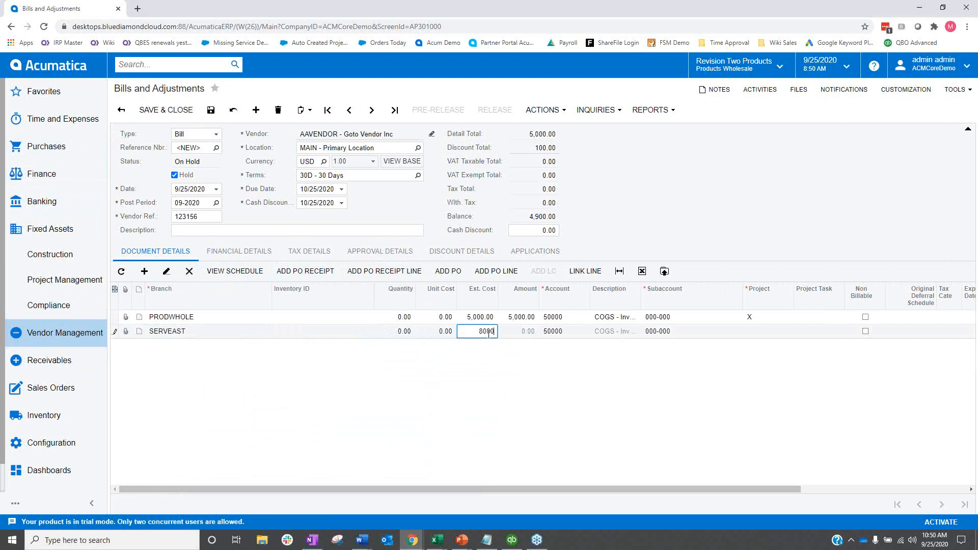
# Add a third bill line for the SERVWEST branch with an extended cost of 12,000.00.
pyautogui.click(144, 271)
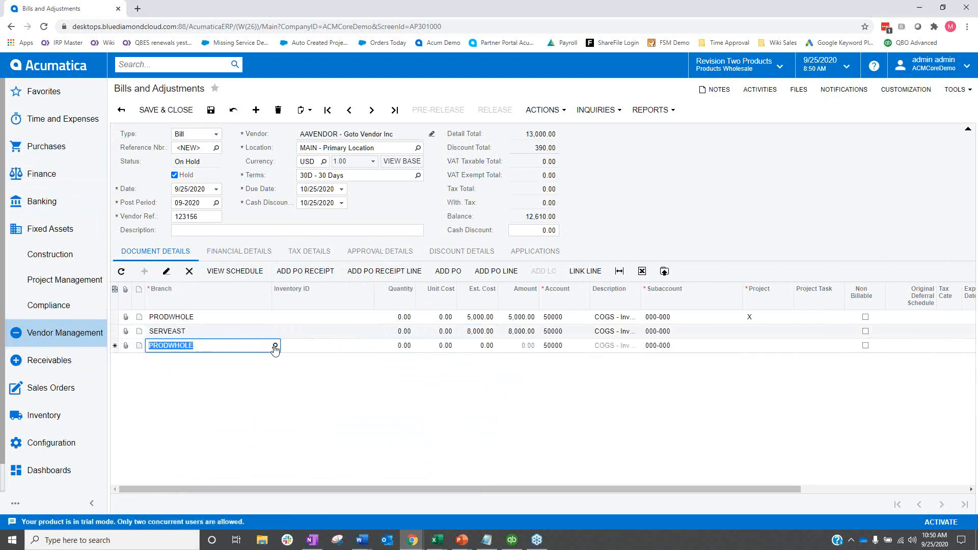
pyautogui.click(283, 345)
pyautogui.click(245, 347)
pyautogui.click(274, 345)
pyautogui.click(196, 469)
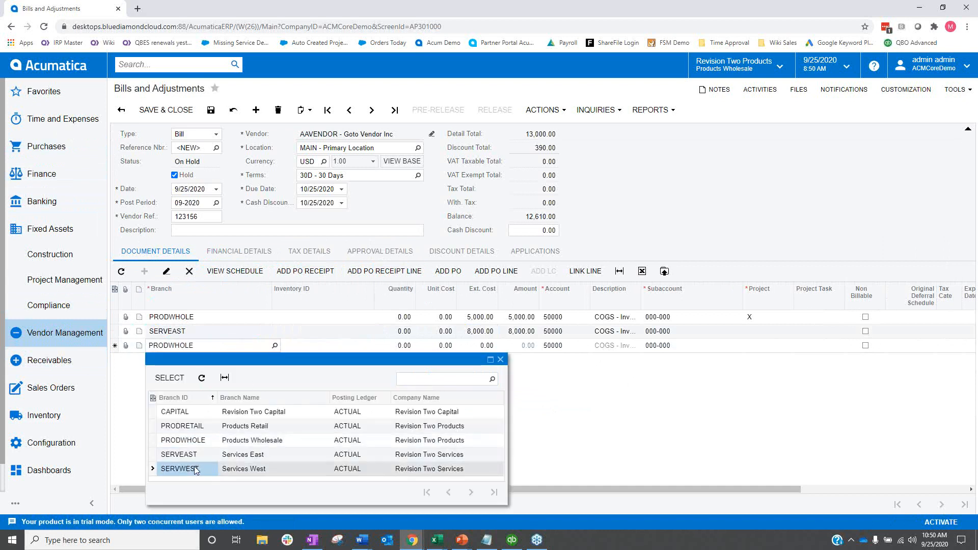
pyautogui.doubleClick(195, 469)
pyautogui.click(489, 346)
pyautogui.write('12000')
pyautogui.press('Tab')
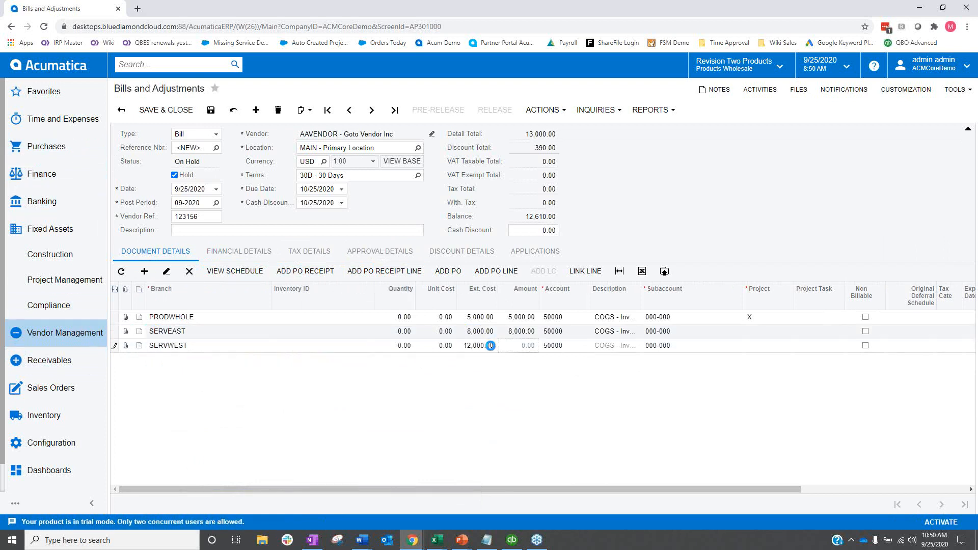
pyautogui.press('Tab')
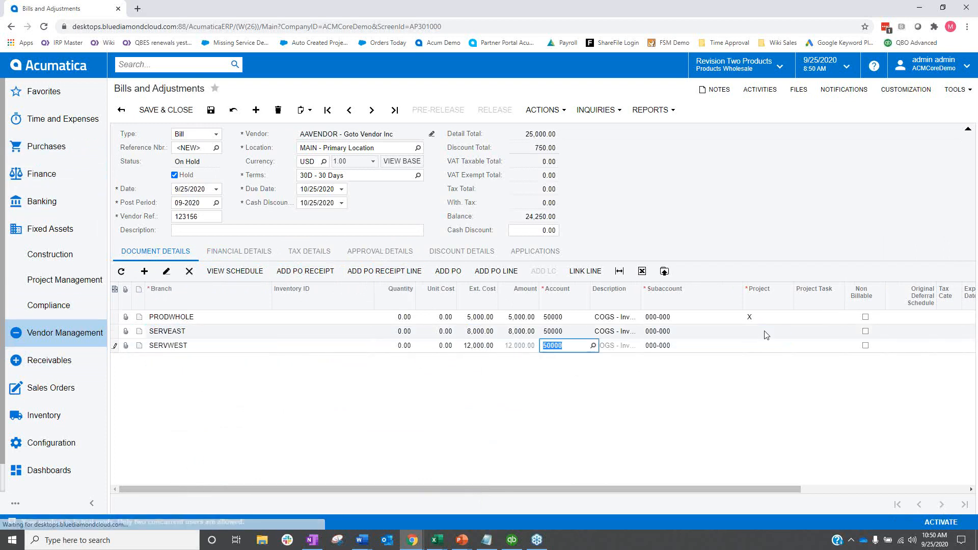
# Enter project code X on the SERVEAST and SERVWEST lines.
pyautogui.click(767, 335)
pyautogui.write('x')
pyautogui.click(775, 394)
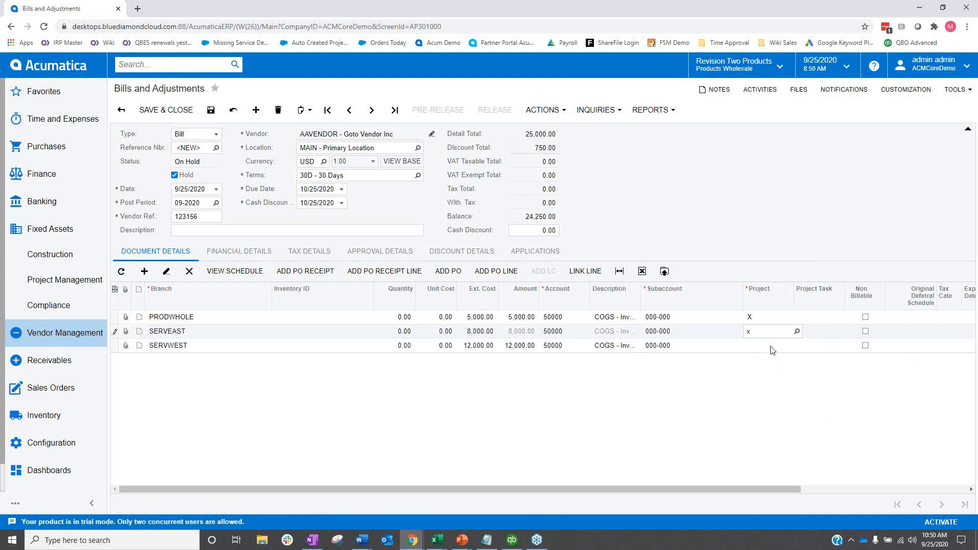
pyautogui.click(773, 349)
pyautogui.write('x')
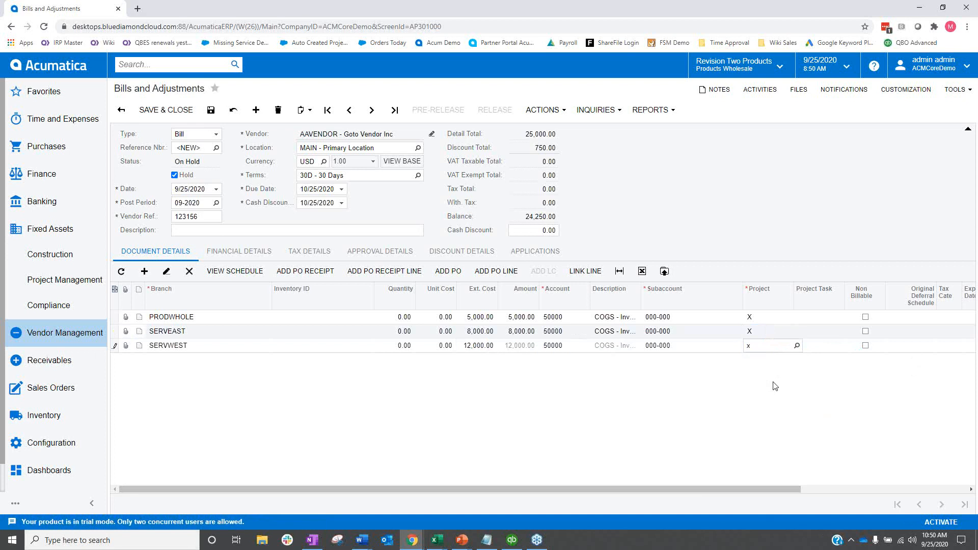
# Take the bill off hold and try to save it, dismissing the error notice.
pyautogui.click(174, 175)
pyautogui.moveTo(360, 490); pyautogui.dragTo(320, 487)
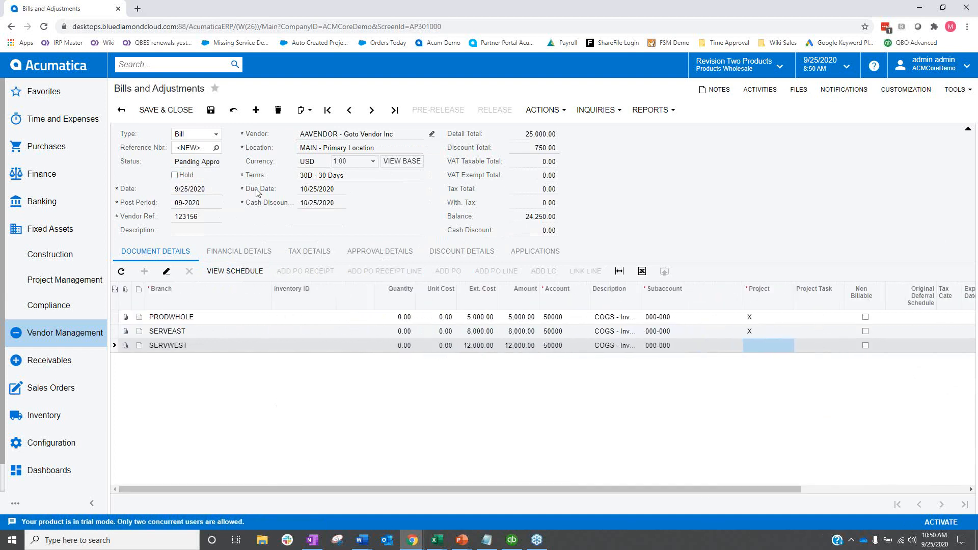
pyautogui.click(210, 111)
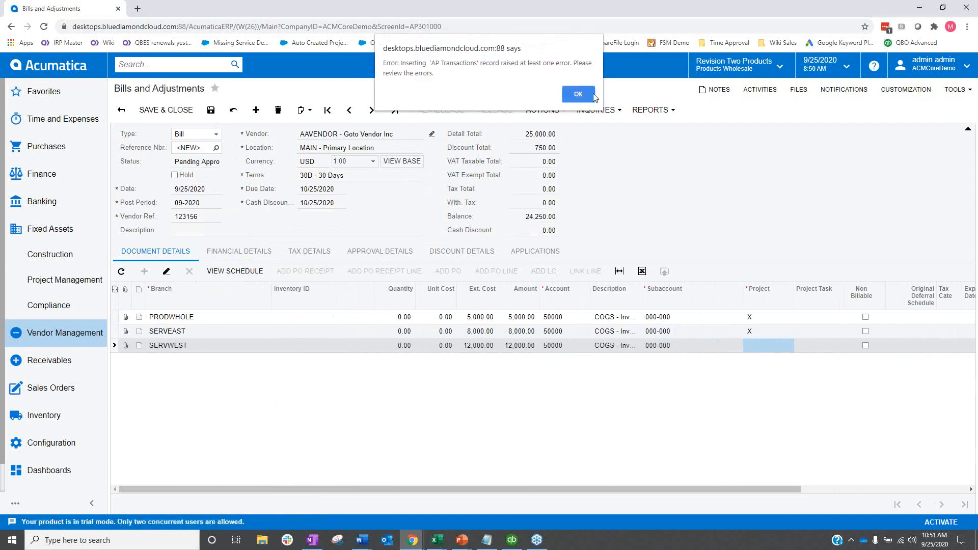
pyautogui.click(578, 94)
# Put the bill back on hold, enter project X on the SERVWEST line, take it off hold, save, and return to the line grid.
pyautogui.doubleClick(761, 344)
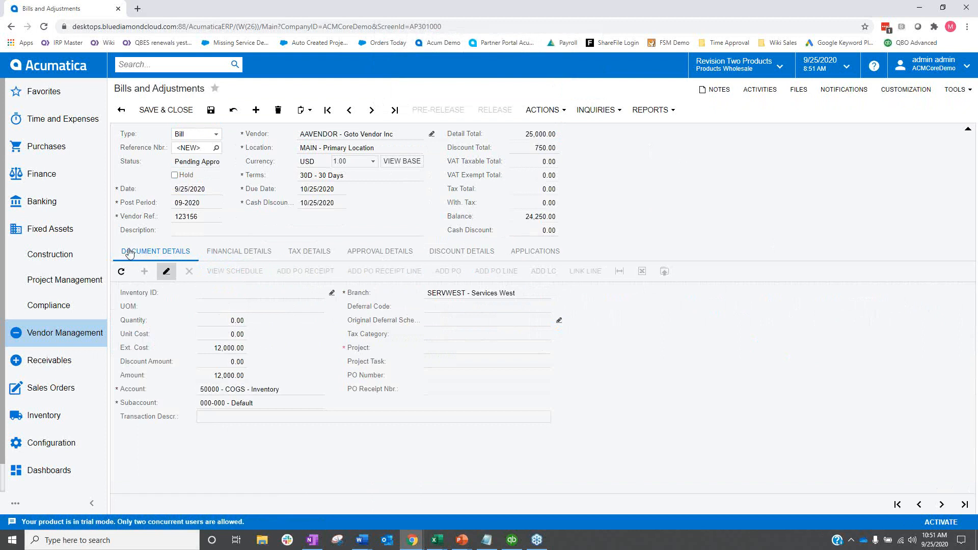
pyautogui.click(174, 174)
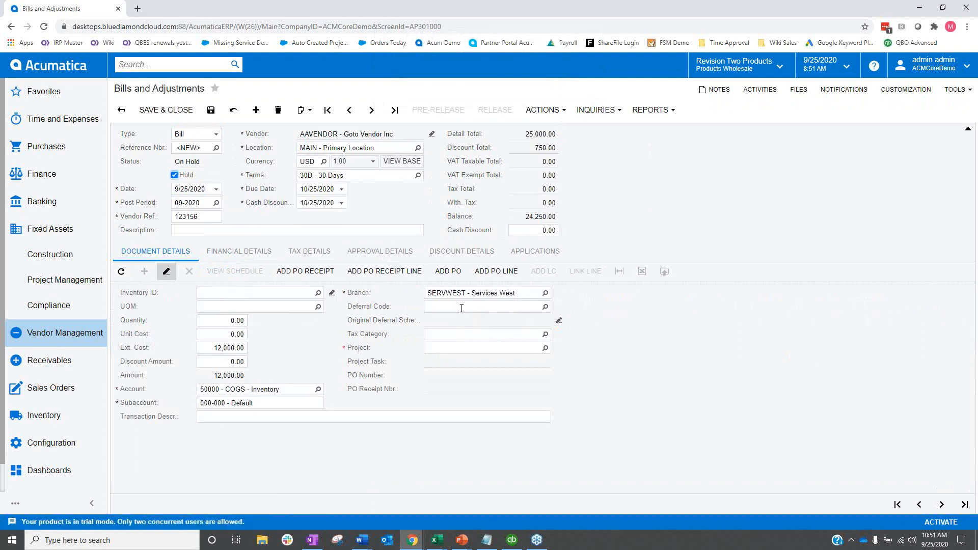
pyautogui.click(443, 347)
pyautogui.click(662, 354)
pyautogui.click(174, 175)
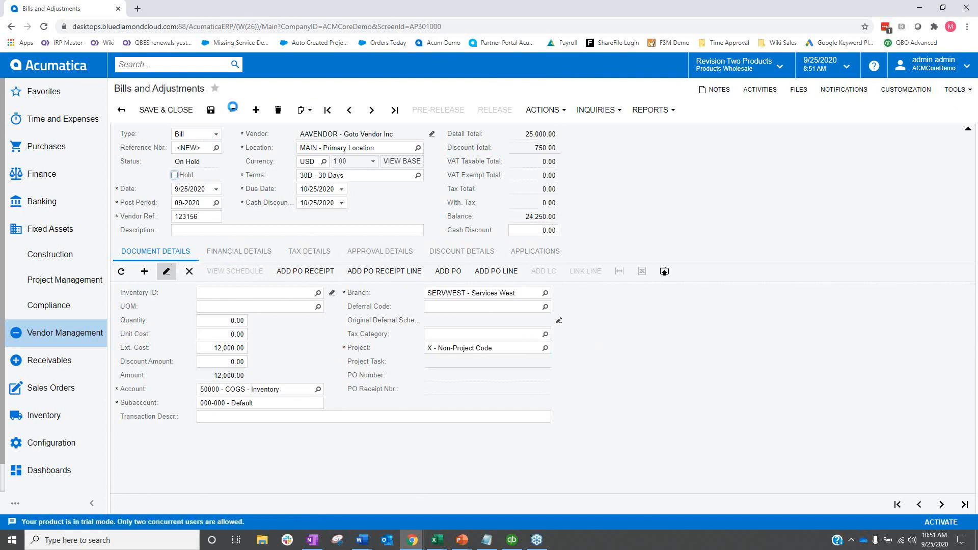
pyautogui.click(164, 270)
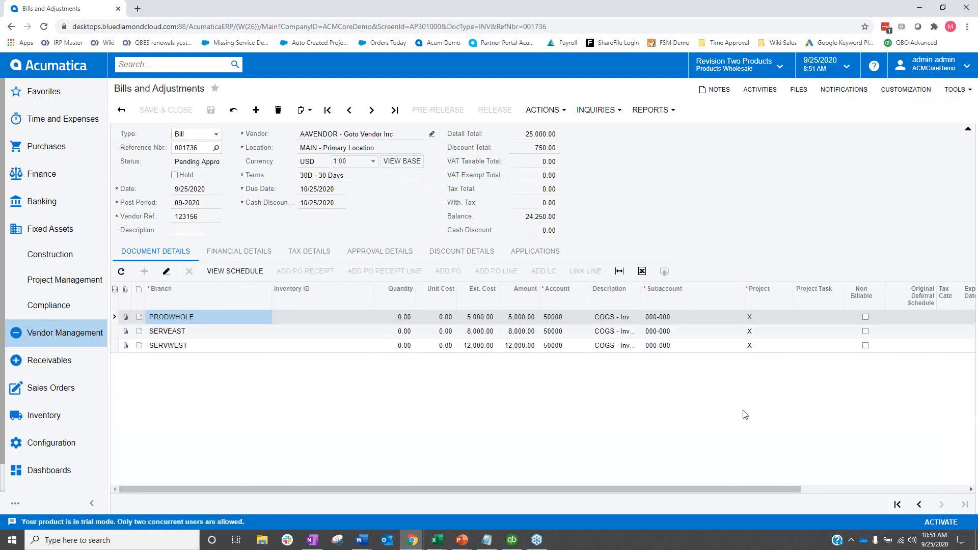
# Approve the saved bill and release it.
pyautogui.click(544, 110)
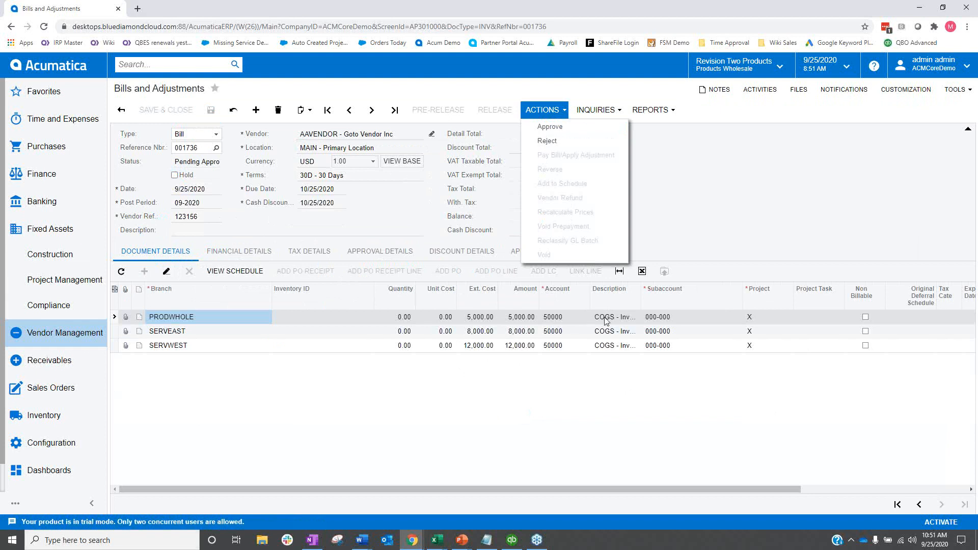
pyautogui.click(558, 111)
pyautogui.click(550, 114)
pyautogui.click(550, 129)
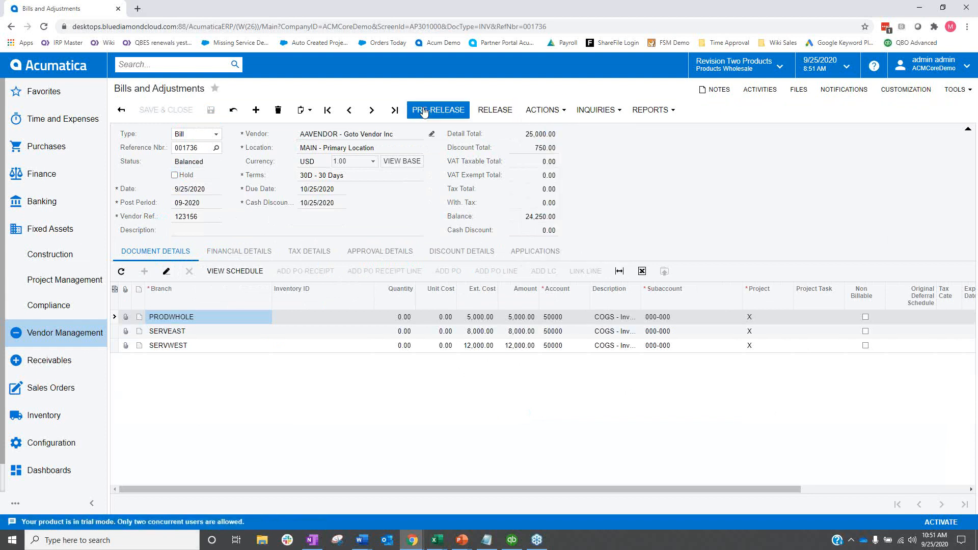
pyautogui.click(493, 110)
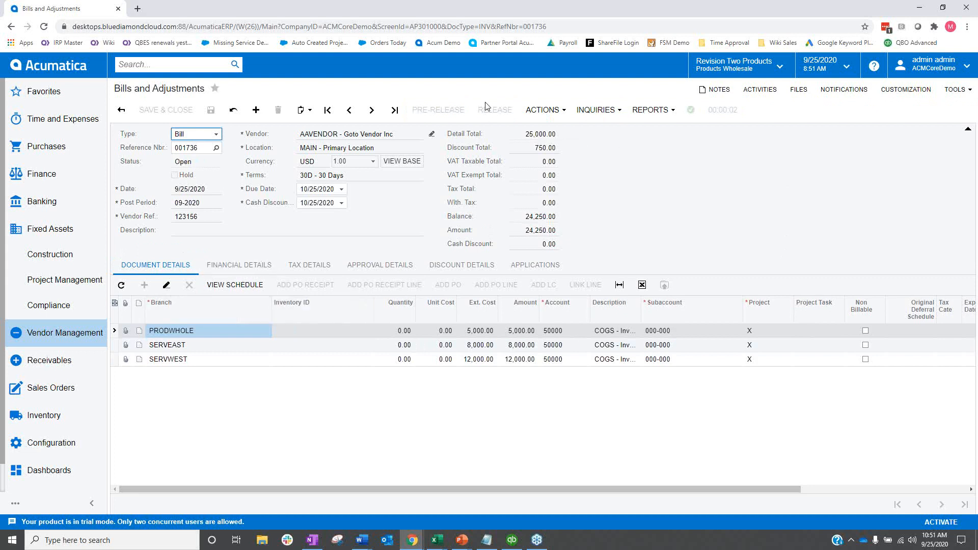
# Open the GL batch linked in the bill's financial details to examine the balancing entries between branches.
pyautogui.click(237, 266)
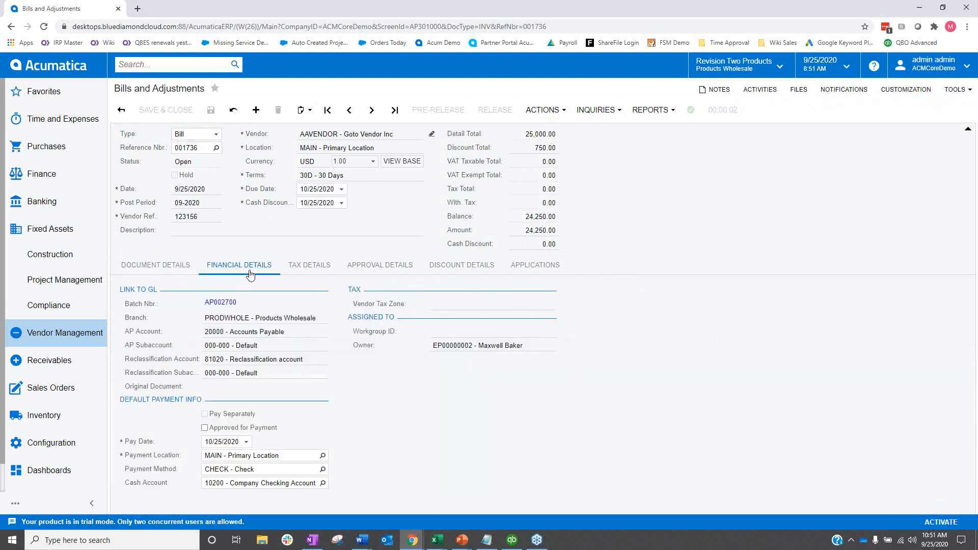
pyautogui.click(219, 304)
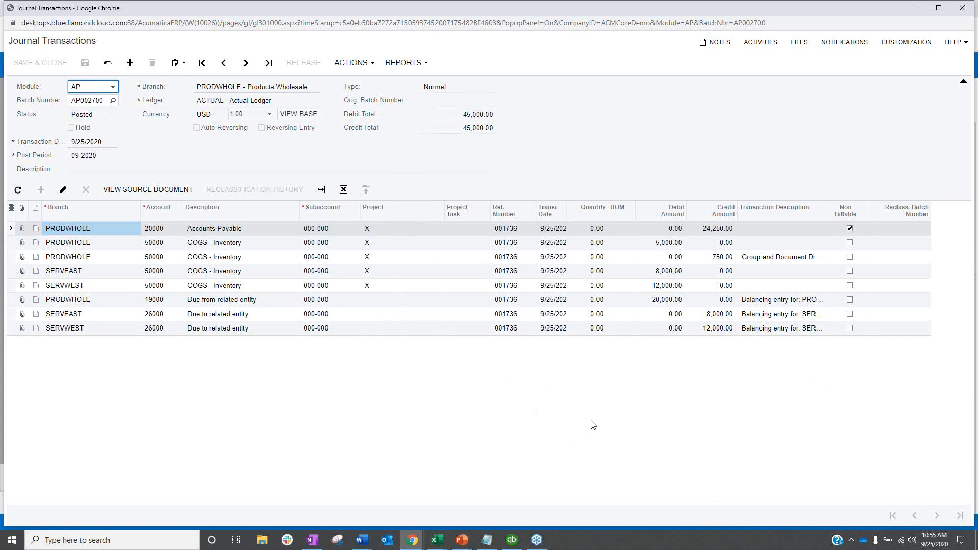
pyautogui.click(535, 442)
# Switch to QuickBooks and look at its option to combine reports from multiple companies, without running it.
pyautogui.click(517, 541)
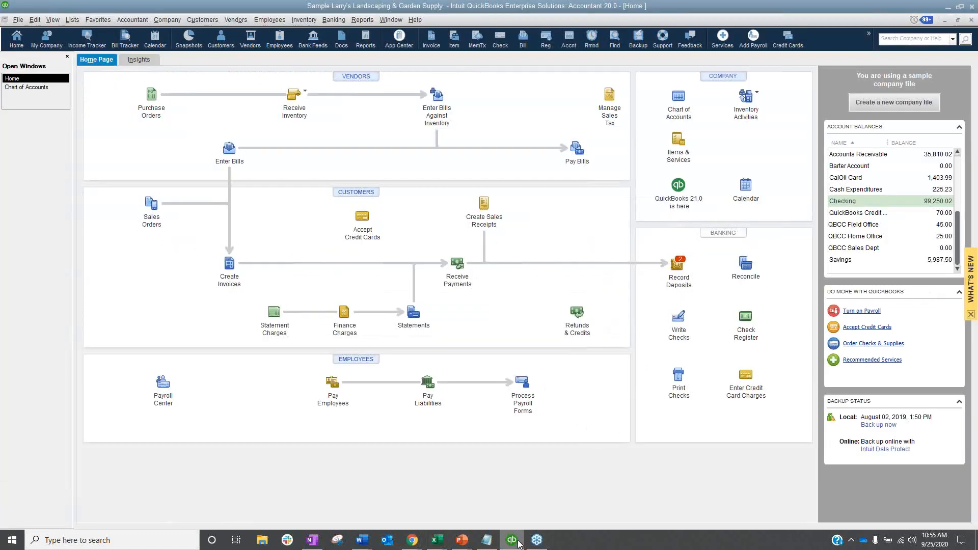
pyautogui.click(365, 20)
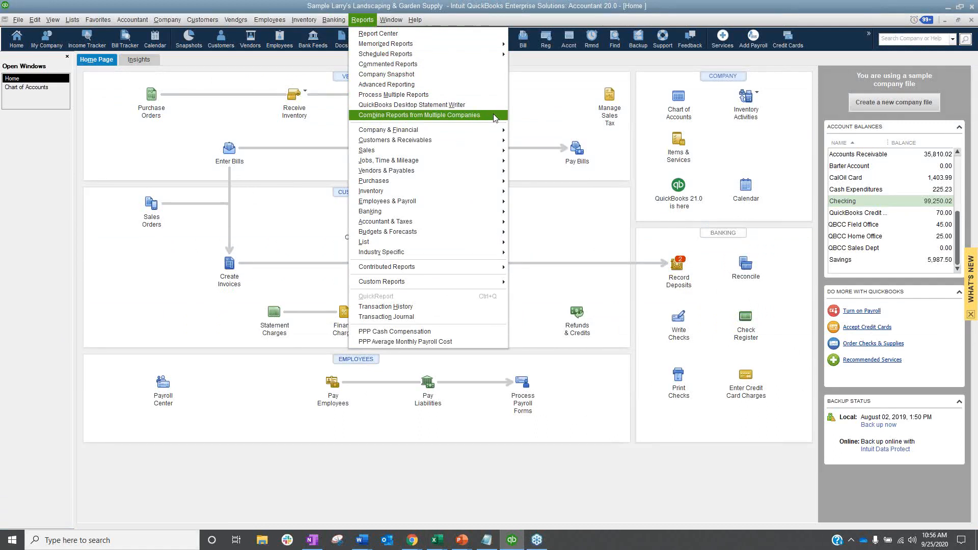
pyautogui.click(594, 220)
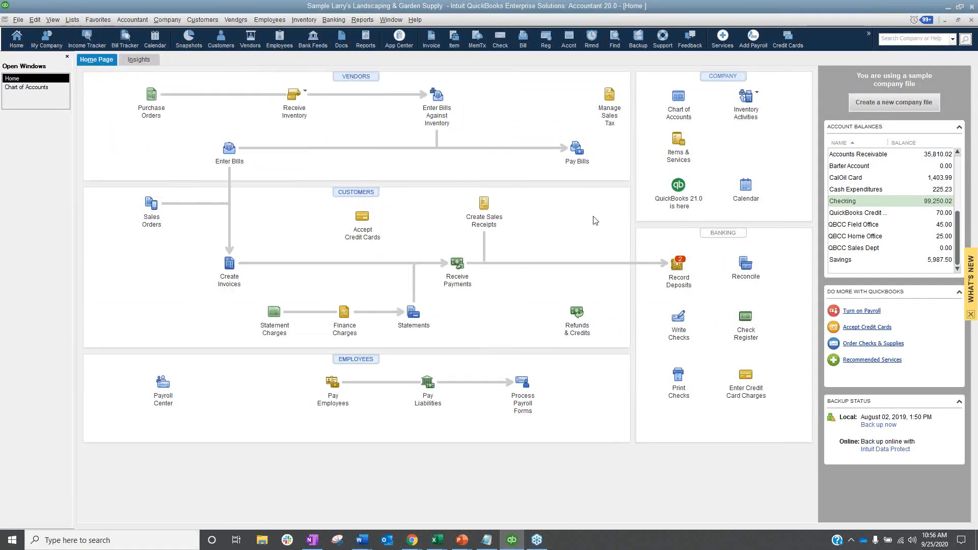